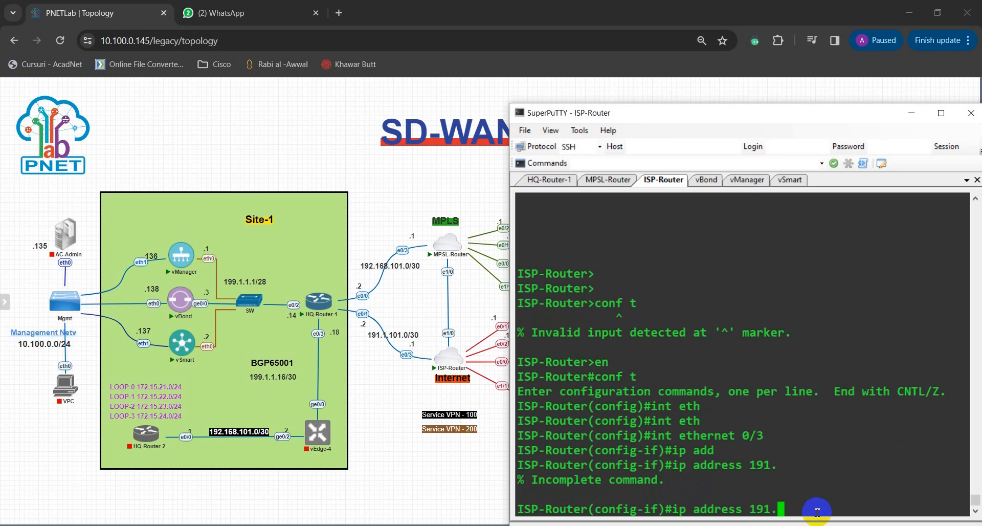
Step: Assign IP address 191.1.101.1 with mask 255.255.255.252 to ISP-Router's Ethernet 0/3, enable the interface, and return to global configuration mode
{"action": "type", "text": "1.101.1 255.25"}
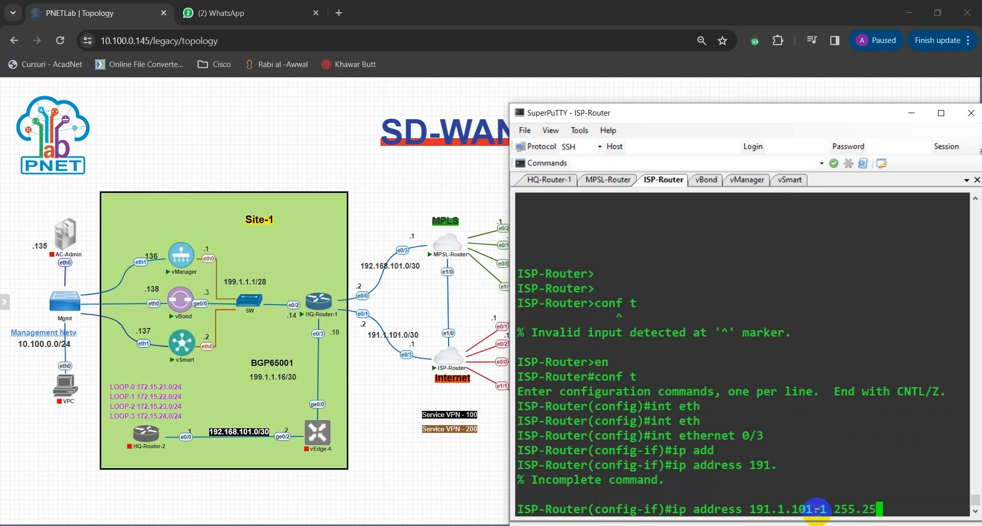
{"action": "type", "text": "5.255.252"}
{"action": "key", "text": "Return"}
{"action": "type", "text": "no sh"}
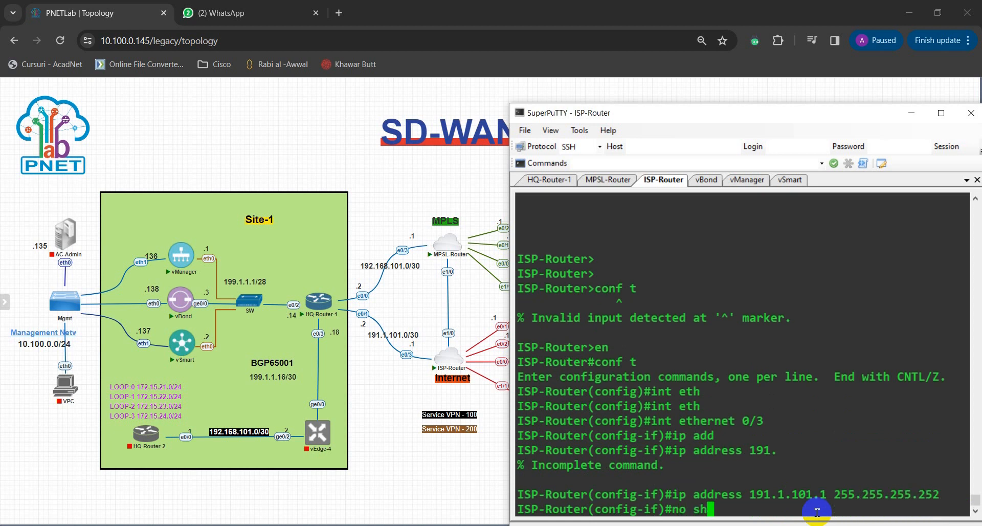
{"action": "key", "text": "Tab"}
{"action": "key", "text": "Return"}
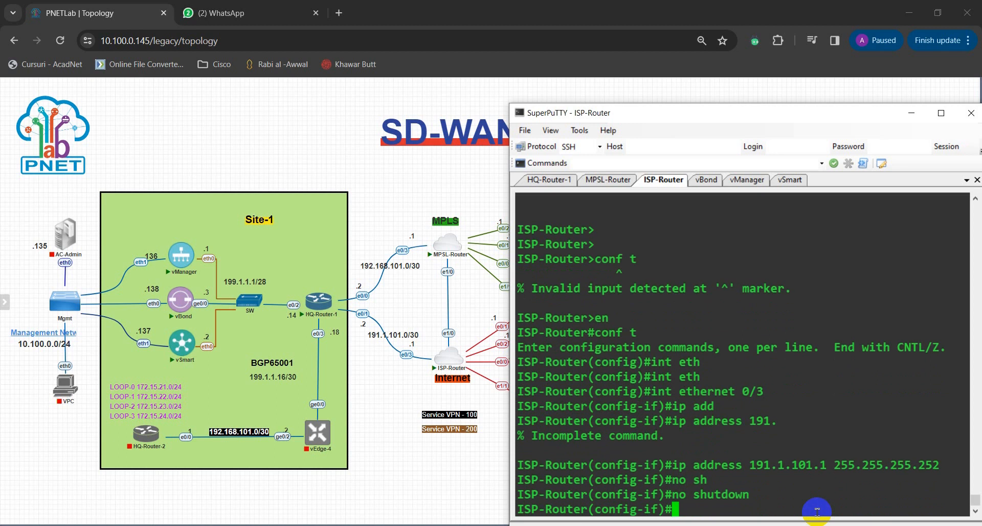
{"action": "type", "text": "exit"}
{"action": "key", "text": "Return"}
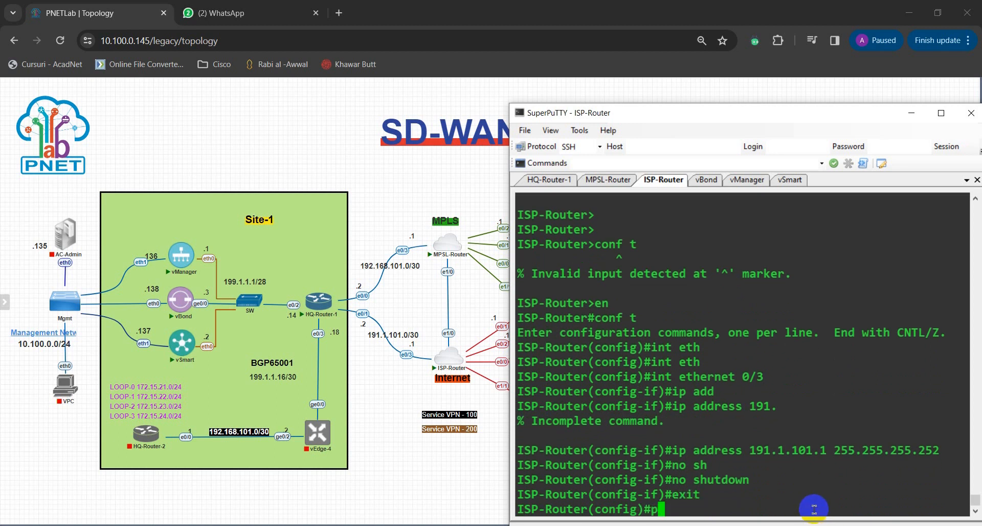
Step: Try to ping 191.1.1.101.2 directly from ISP-Router's global configuration mode
{"action": "type", "text": "ping 191.1.1."}
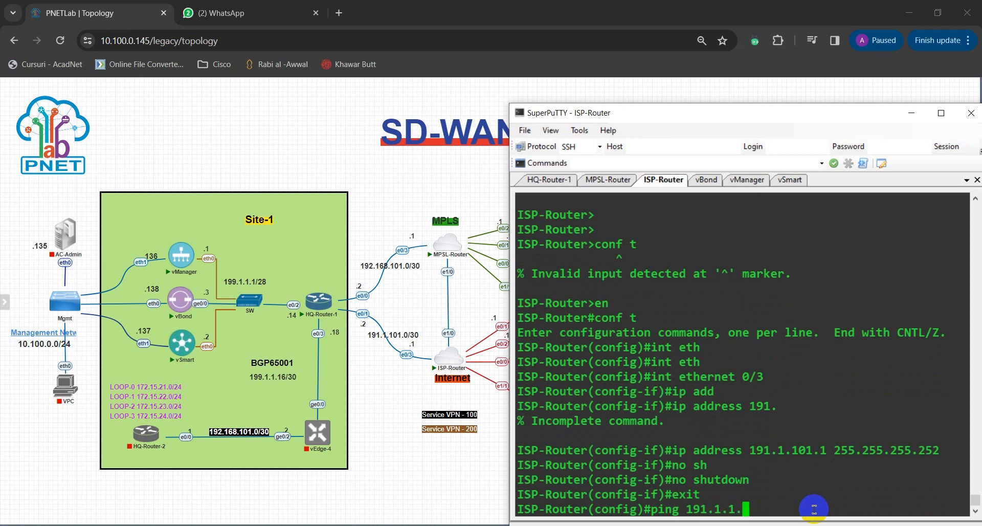
{"action": "type", "text": "101.2"}
{"action": "key", "text": "Return"}
Step: Retry the ping to 191.1.1.101.2 with the do prefix added in front of the command
{"action": "key", "text": "Up"}
{"action": "key", "text": "Left"}
{"action": "key", "text": "Left"}
{"action": "key", "text": "Left"}
{"action": "key", "text": "Left"}
{"action": "key", "text": "Left"}
{"action": "key", "text": "Left"}
{"action": "key", "text": "Left"}
{"action": "key", "text": "Left"}
{"action": "key", "text": "Left"}
{"action": "key", "text": "Left"}
{"action": "key", "text": "Left"}
{"action": "key", "text": "Left"}
{"action": "key", "text": "Left"}
{"action": "key", "text": "Left"}
{"action": "key", "text": "Left"}
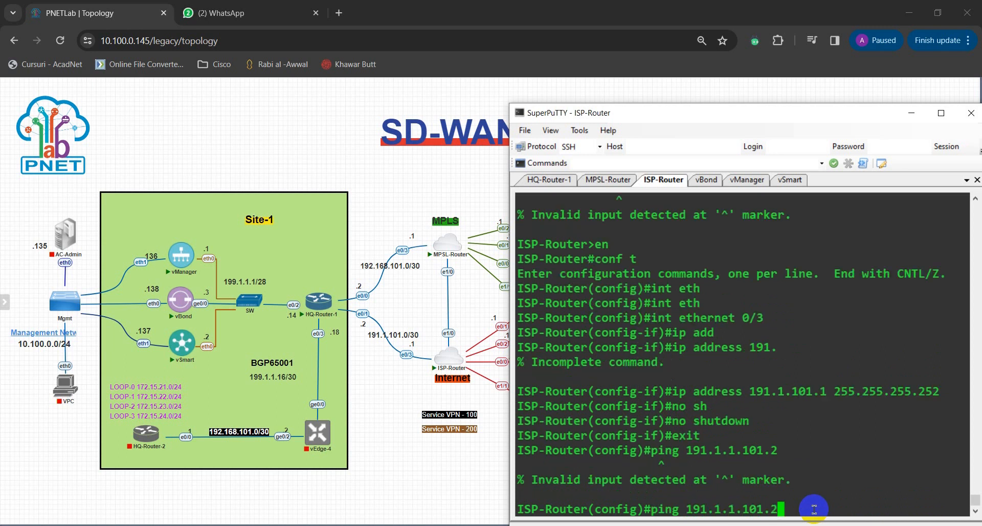
{"action": "key", "text": "Left"}
{"action": "key", "text": "Left"}
{"action": "key", "text": "Left"}
{"action": "type", "text": "do"}
{"action": "key", "text": "Return"}
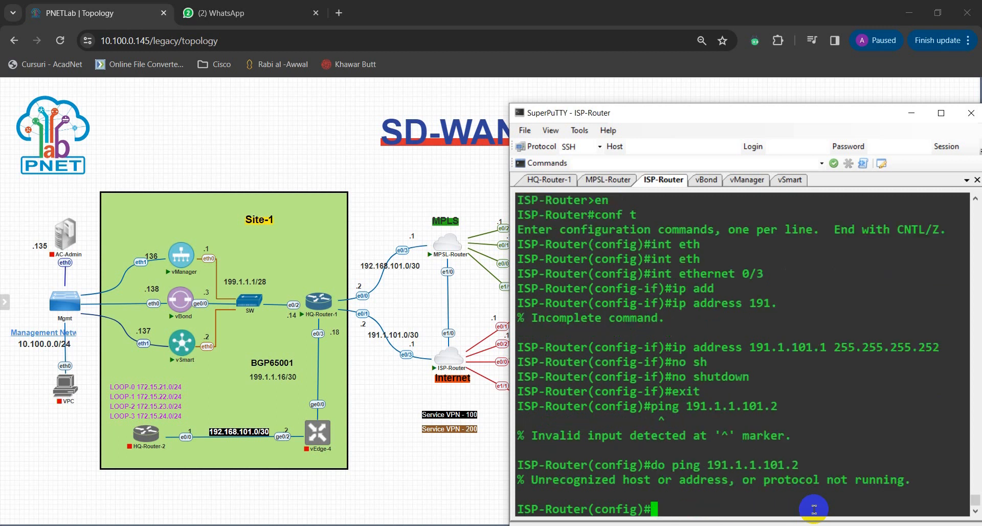
Step: Correct the target address and test connectivity from ISP-Router with do ping 191.1.101.2
{"action": "key", "text": "Up"}
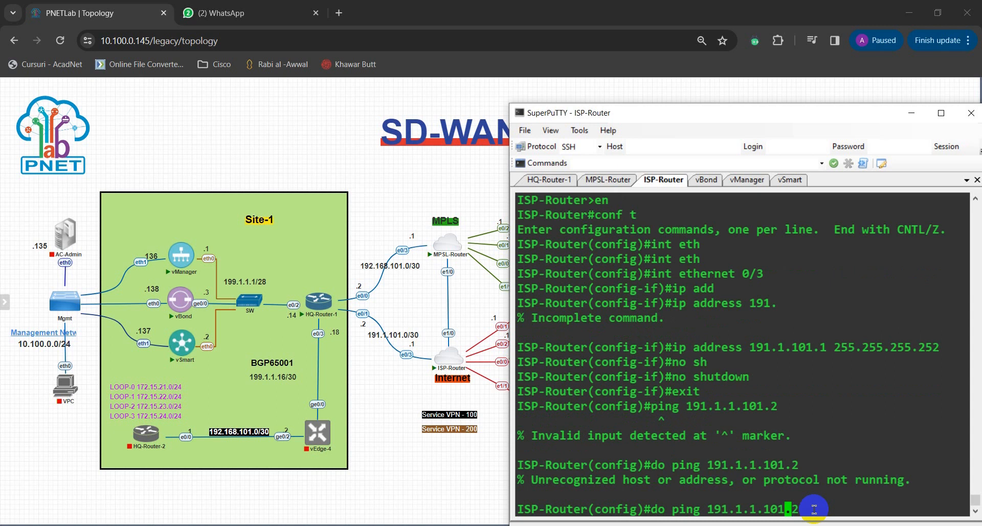
{"action": "key", "text": "Left"}
{"action": "key", "text": "Left"}
{"action": "key", "text": "Left"}
{"action": "key", "text": "Left"}
{"action": "key", "text": "Left"}
{"action": "key", "text": "BackSpace"}
{"action": "key", "text": "BackSpace"}
{"action": "key", "text": "Return"}
{"action": "key", "text": "Return"}
{"action": "key", "text": "Return"}
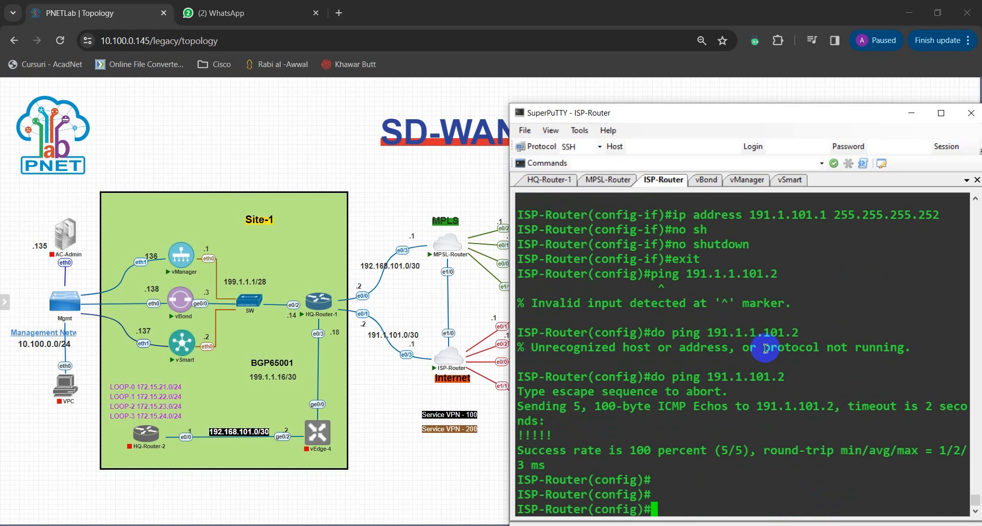
Step: Switch to the MPLS-Router session, enable privileged mode, and enter global configuration mode
{"action": "left_click", "coordinate": [620, 179]}
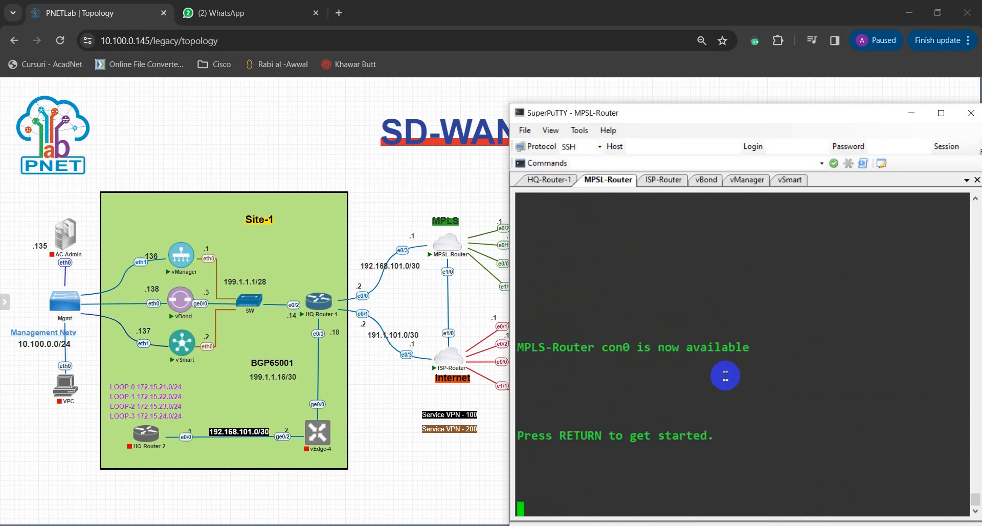
{"action": "key", "text": "Return"}
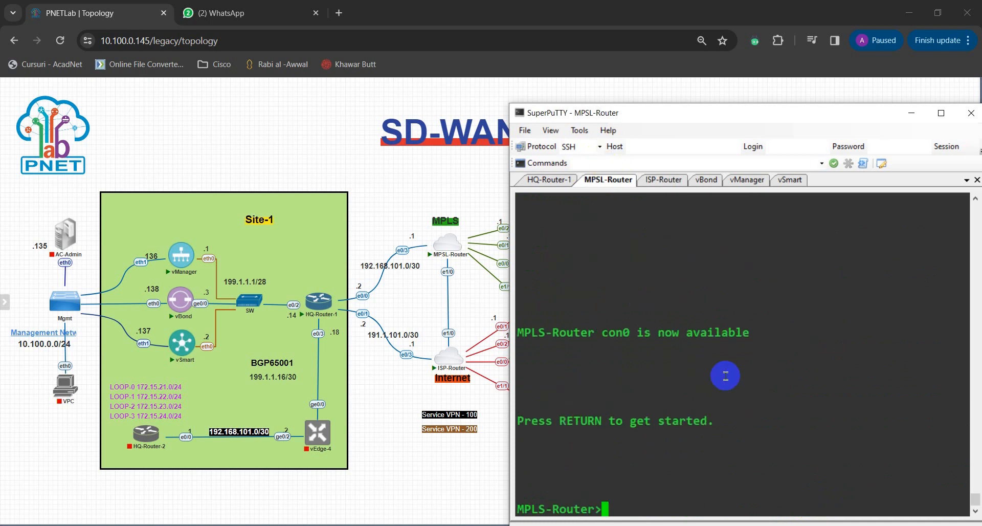
{"action": "type", "text": "en"}
{"action": "key", "text": "Return"}
{"action": "key", "text": "Return"}
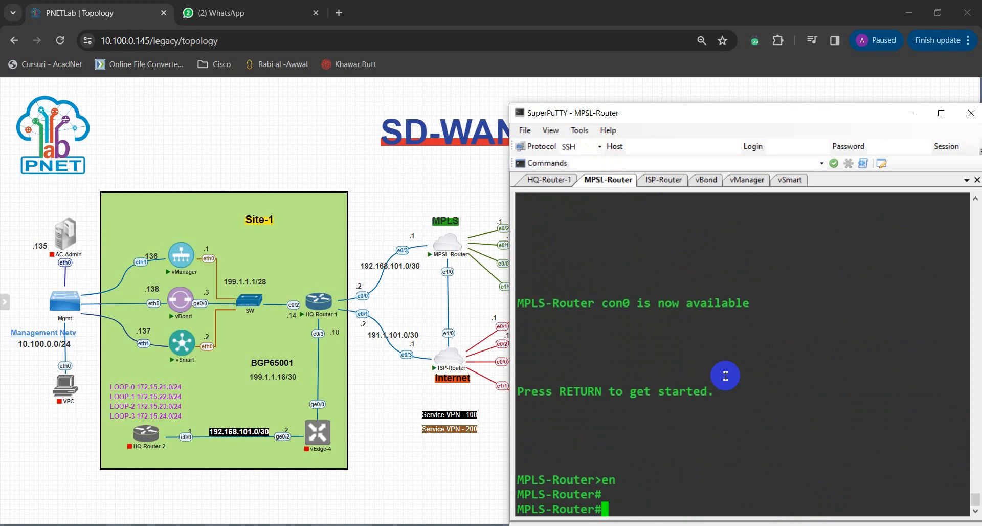
{"action": "type", "text": "conf t"}
{"action": "key", "text": "Return"}
Step: Enter interface configuration for Ethernet 0/3 on MPLS-Router
{"action": "type", "text": "itn"}
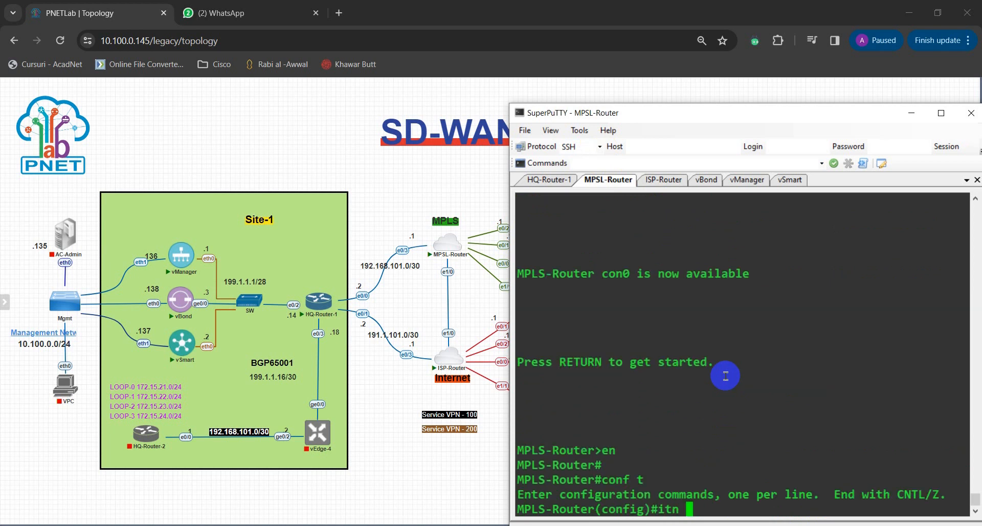
{"action": "key", "text": "BackSpace"}
{"action": "key", "text": "BackSpace"}
{"action": "key", "text": "BackSpace"}
{"action": "key", "text": "BackSpace"}
{"action": "type", "text": "inte eth"}
{"action": "key", "text": "Tab"}
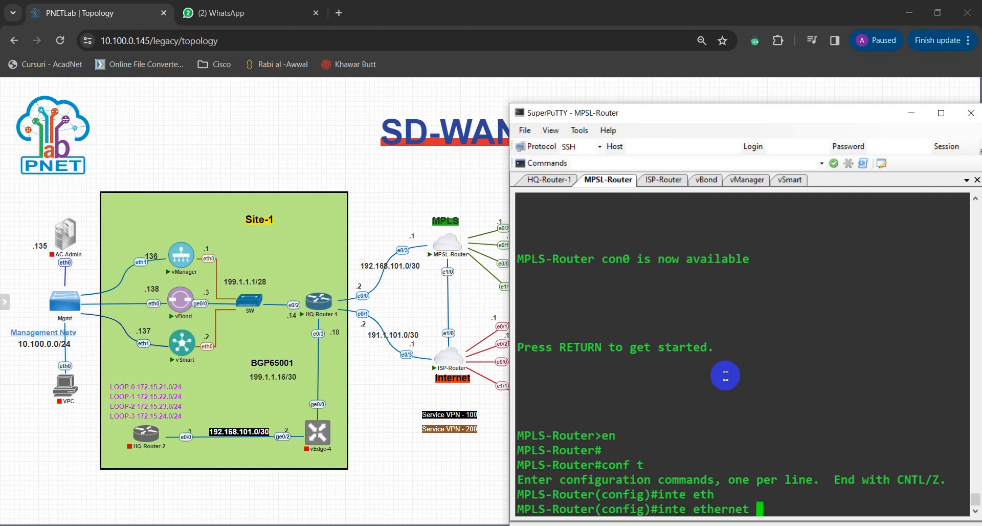
{"action": "type", "text": "0/3"}
{"action": "key", "text": "Return"}
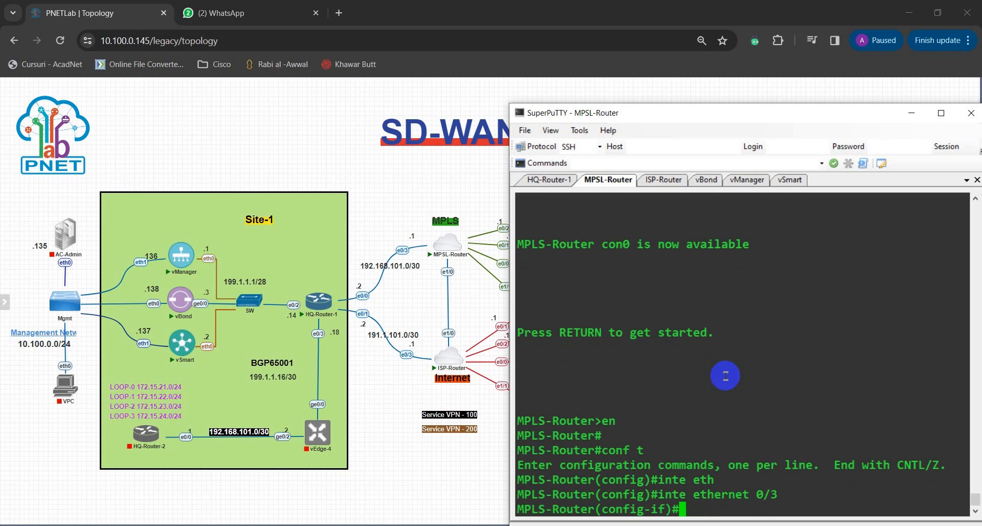
Step: Make MPLS-Router's Ethernet 0/3 a routed port with the no switchport command
{"action": "type", "text": "no sh"}
{"action": "key", "text": "Tab"}
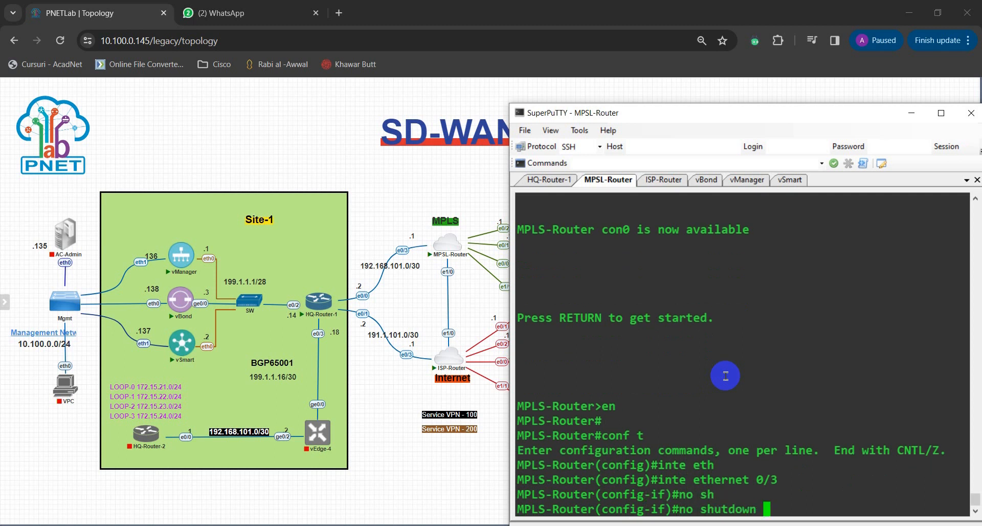
{"action": "key", "text": "BackSpace"}
{"action": "key", "text": "BackSpace"}
{"action": "key", "text": "BackSpace"}
{"action": "key", "text": "BackSpace"}
{"action": "key", "text": "BackSpace"}
{"action": "key", "text": "BackSpace"}
{"action": "key", "text": "BackSpace"}
{"action": "key", "text": "BackSpace"}
{"action": "key", "text": "BackSpace"}
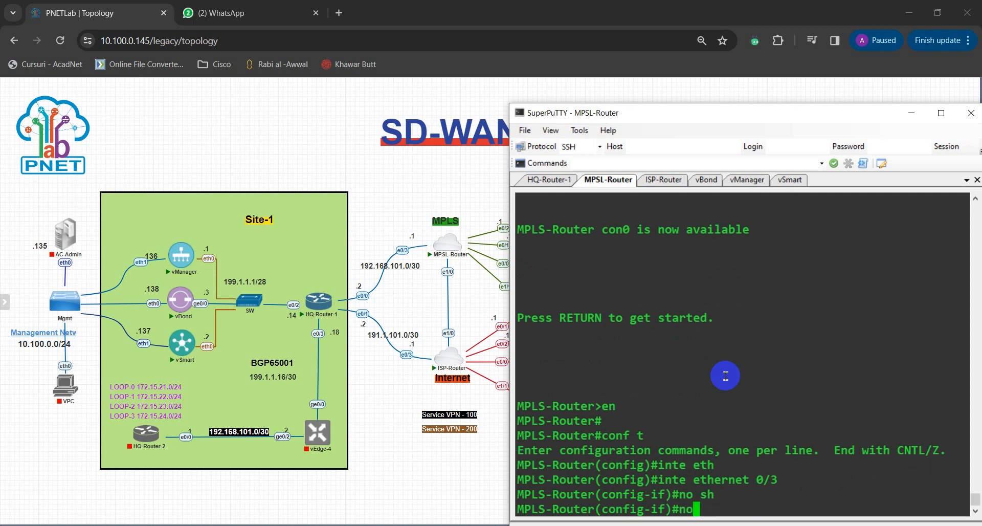
{"action": "type", "text": "swi"}
{"action": "key", "text": "Tab"}
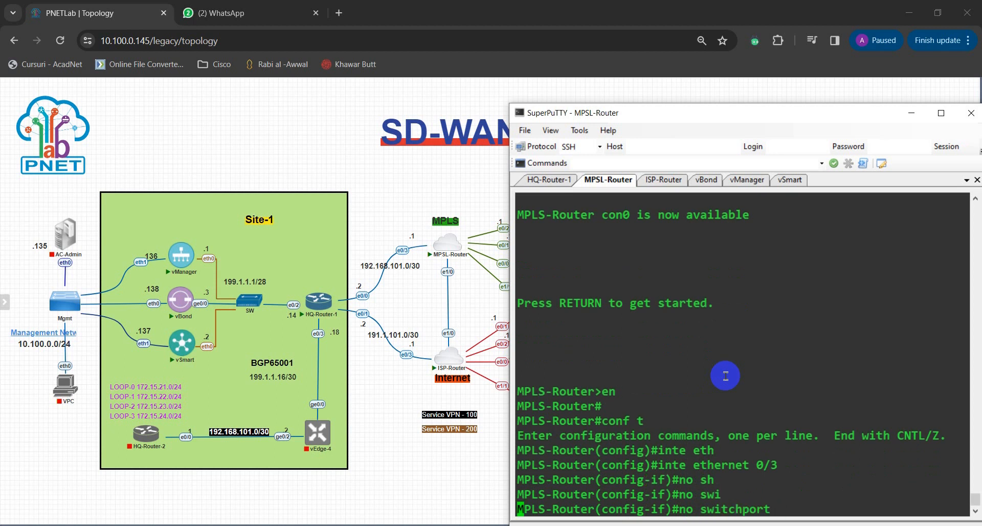
{"action": "key", "text": "Return"}
Step: Try to assign the IP address 192.168..101.1 with mask 255.255.255.252 to Ethernet 0/3
{"action": "type", "text": "ip add"}
{"action": "key", "text": "Tab"}
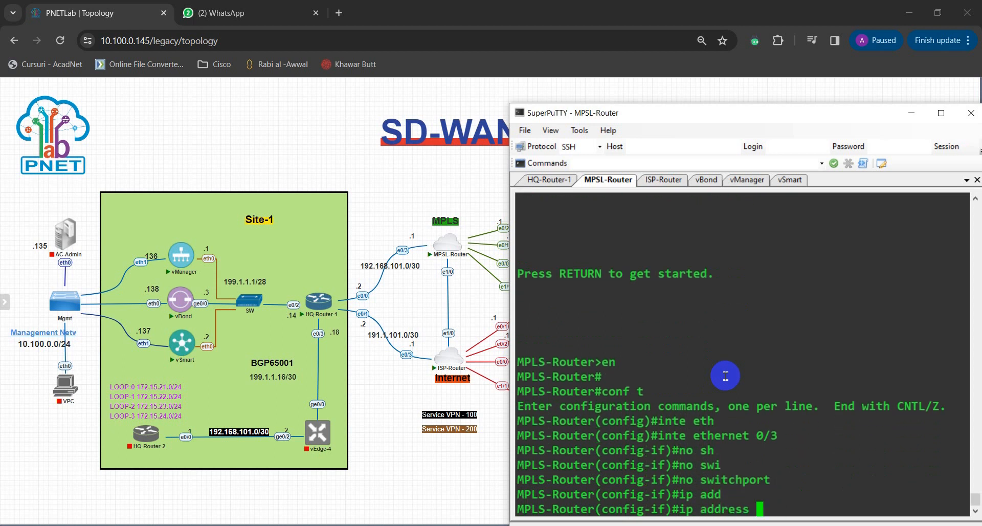
{"action": "type", "text": "192.168."}
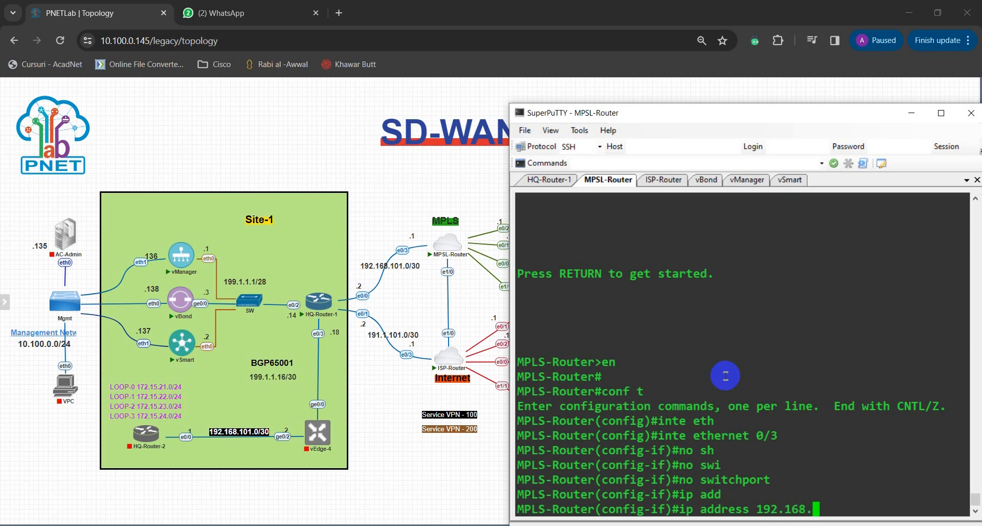
{"action": "type", "text": ".101.1 255.25"}
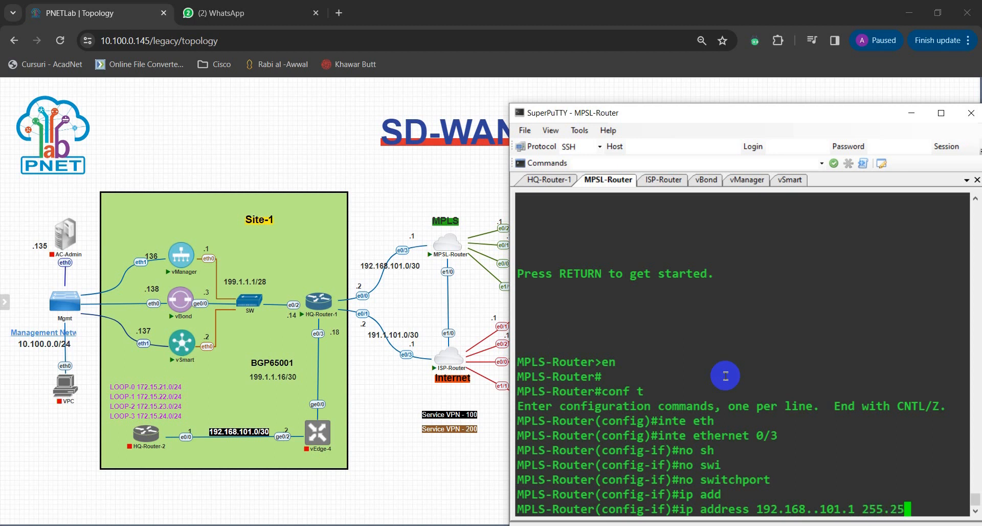
{"action": "type", "text": "5.255.252"}
{"action": "key", "text": "Return"}
Step: Assign the corrected IP address 192.168.101.1 with mask 255.255.255.252 to MPLS-Router's Ethernet 0/3 and enable the interface
{"action": "type", "text": "no"}
{"action": "key", "text": "Up"}
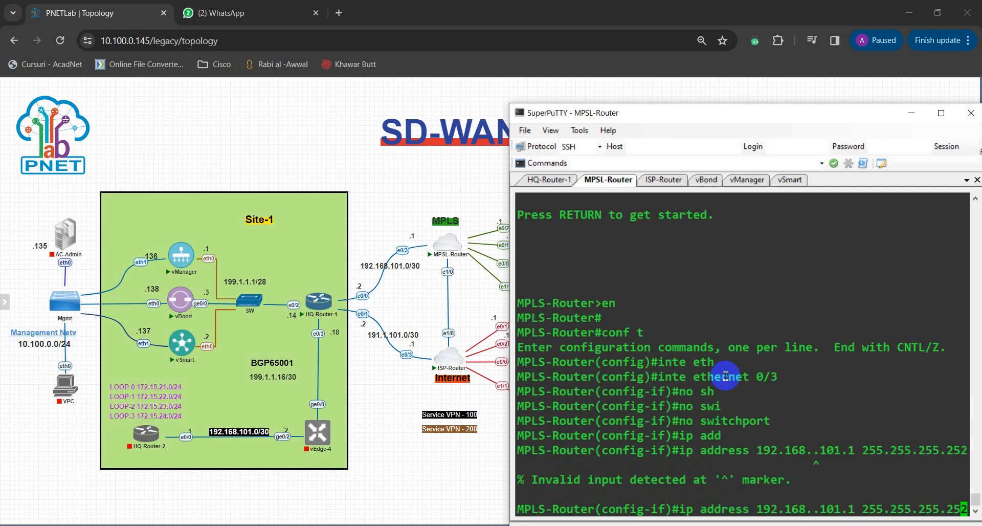
{"action": "key", "text": "Left"}
{"action": "key", "text": "Left"}
{"action": "key", "text": "Left"}
{"action": "key", "text": "Left"}
{"action": "key", "text": "Left"}
{"action": "key", "text": "Left"}
{"action": "key", "text": "Left"}
{"action": "key", "text": "Left"}
{"action": "key", "text": "Left"}
{"action": "key", "text": "Left"}
{"action": "key", "text": "Left"}
{"action": "key", "text": "Left"}
{"action": "key", "text": "Left"}
{"action": "key", "text": "Left"}
{"action": "key", "text": "Left"}
{"action": "key", "text": "Left"}
{"action": "key", "text": "Left"}
{"action": "key", "text": "Left"}
{"action": "key", "text": "Left"}
{"action": "key", "text": "Left"}
{"action": "key", "text": "Left"}
{"action": "key", "text": "BackSpace"}
{"action": "key", "text": "Return"}
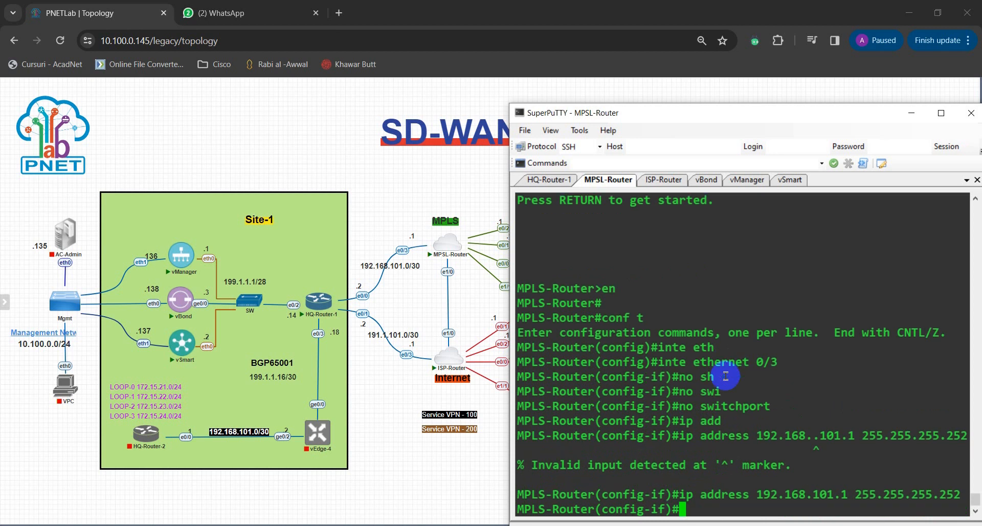
{"action": "type", "text": "no shu"}
{"action": "key", "text": "Return"}
{"action": "key", "text": "Return"}
{"action": "key", "text": "Return"}
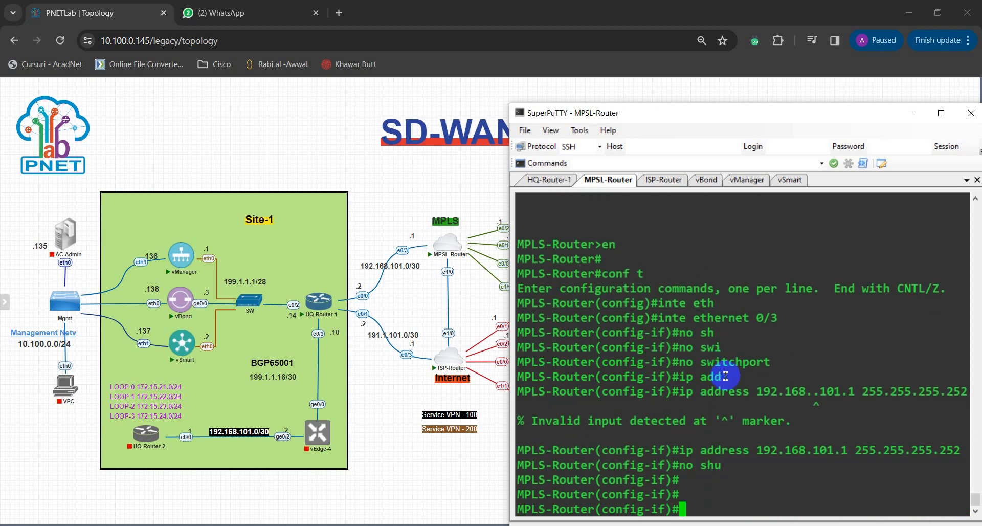
Step: Test connectivity from MPLS-Router to HQ-Router-1 with do ping 192.168.101.2
{"action": "type", "text": "do ping 192"}
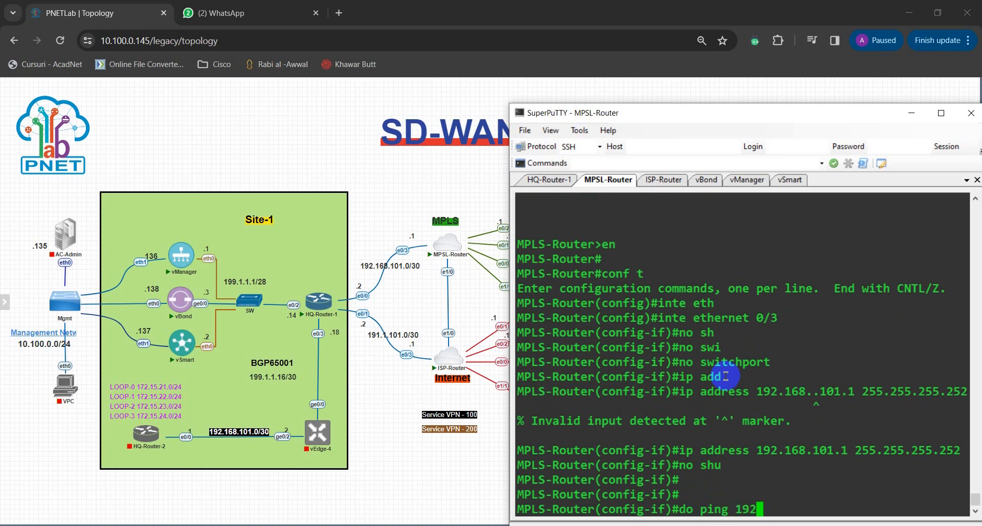
{"action": "type", "text": ".168.101.2"}
{"action": "key", "text": "Return"}
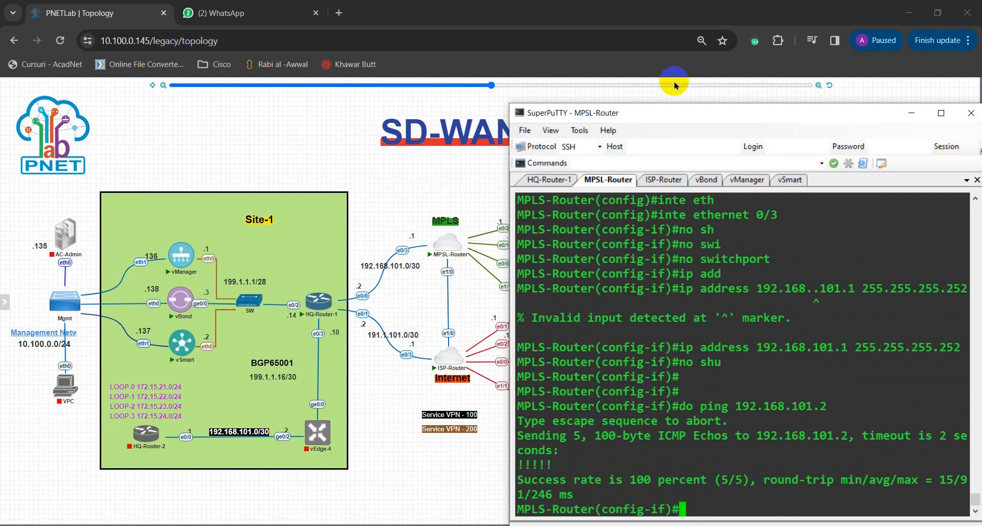
Step: Move the terminal window off the branch side of the topology so that Site-2 to Site-5 are uncovered
{"action": "left_click_drag", "start_coordinate": [670, 113], "coordinate": [229, 98]}
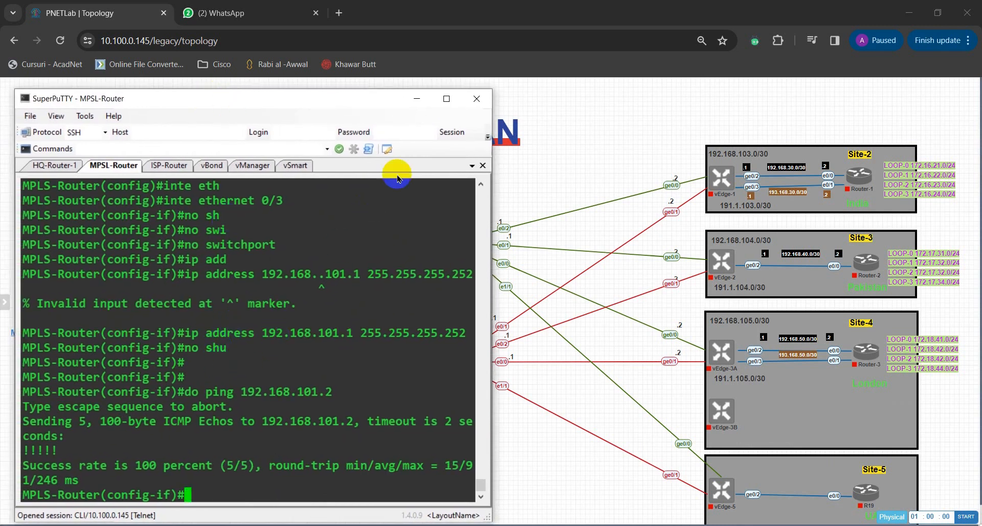
{"action": "left_click", "coordinate": [376, 70]}
{"action": "left_click_drag", "start_coordinate": [376, 70], "coordinate": [343, 78]}
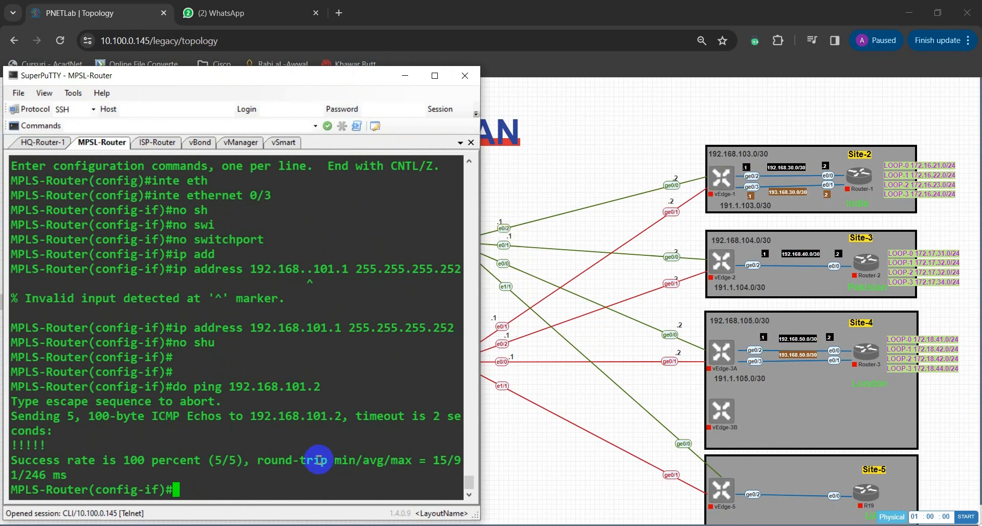
Step: Exit the current interface and enter interface configuration for Ethernet 0/2 on MPLS-Router
{"action": "type", "text": "e"}
{"action": "type", "text": "xit"}
{"action": "key", "text": "Return"}
{"action": "type", "text": "int eth"}
{"action": "key", "text": "Tab"}
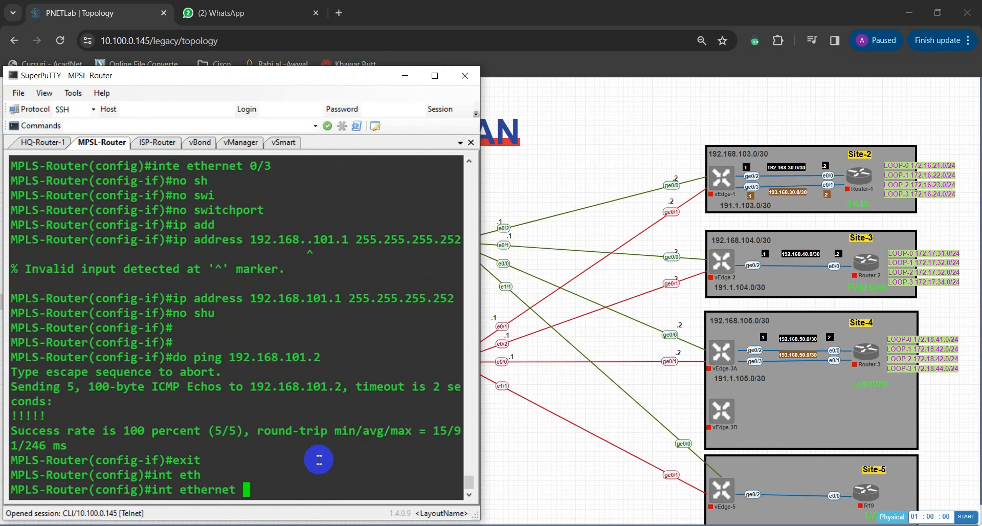
{"action": "type", "text": "0/2"}
{"action": "key", "text": "Return"}
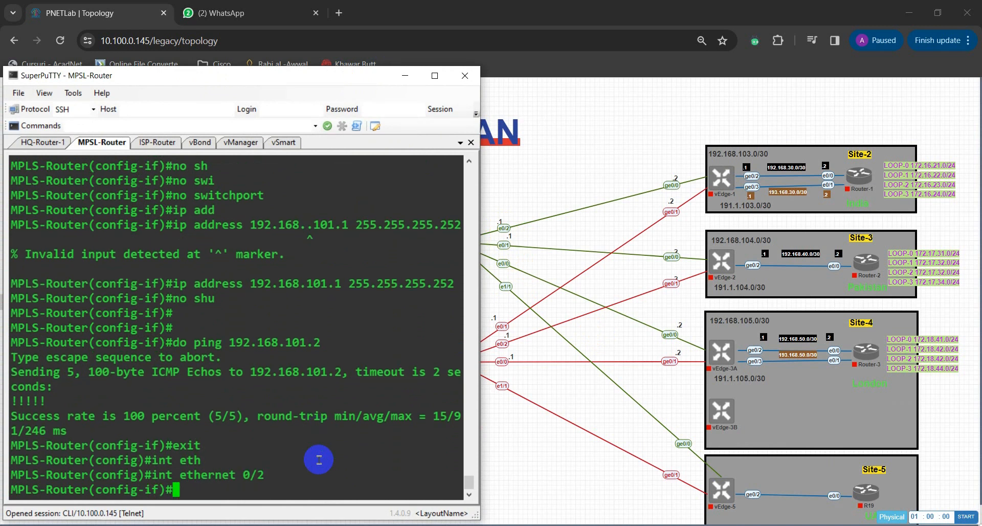
Step: Make MPLS-Router's Ethernet 0/2 a routed port with the no switchport command
{"action": "type", "text": "no swit"}
{"action": "key", "text": "Tab"}
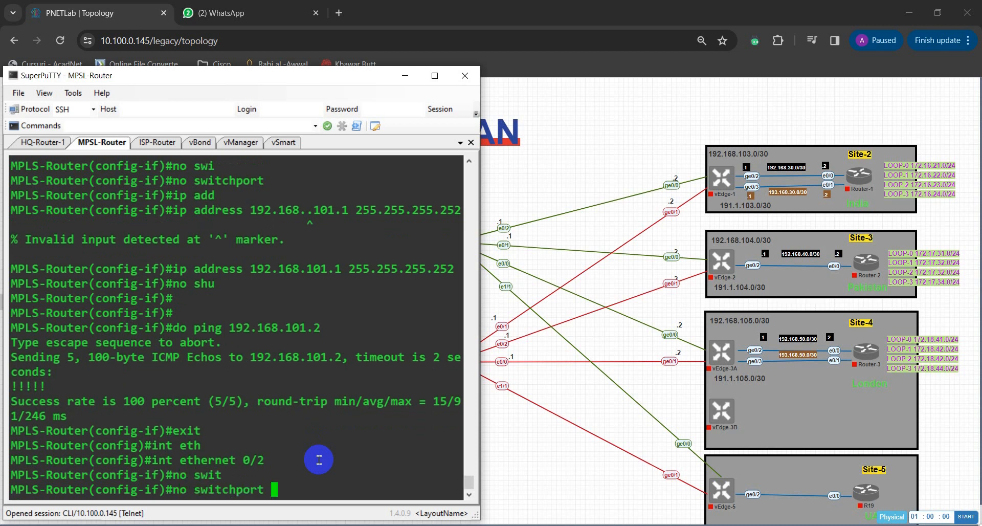
{"action": "key", "text": "Return"}
Step: Assign IP address 192.168.103.1 with mask 255.255.255.252 to MPLS-Router's Ethernet 0/2
{"action": "type", "text": "ip add"}
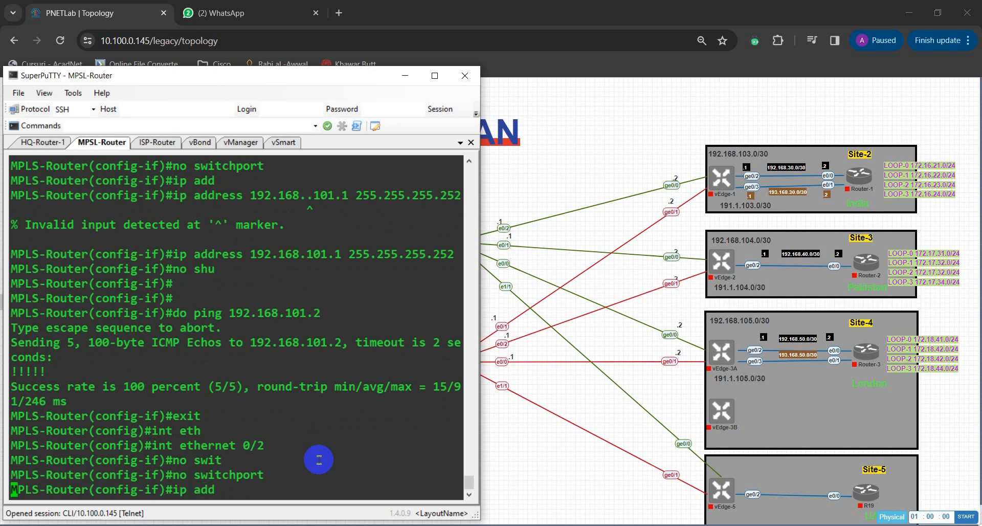
{"action": "key", "text": "Tab"}
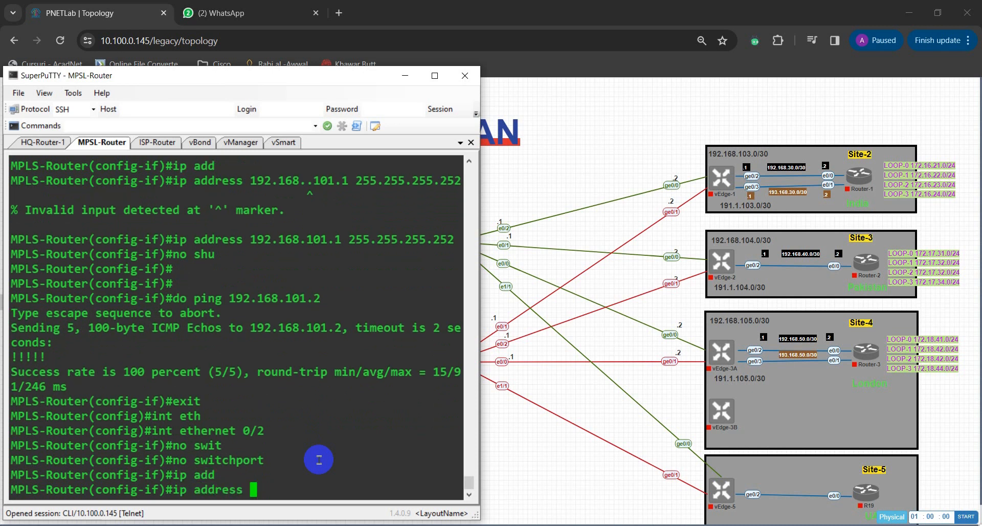
{"action": "mouse_move", "coordinate": [727, 171]}
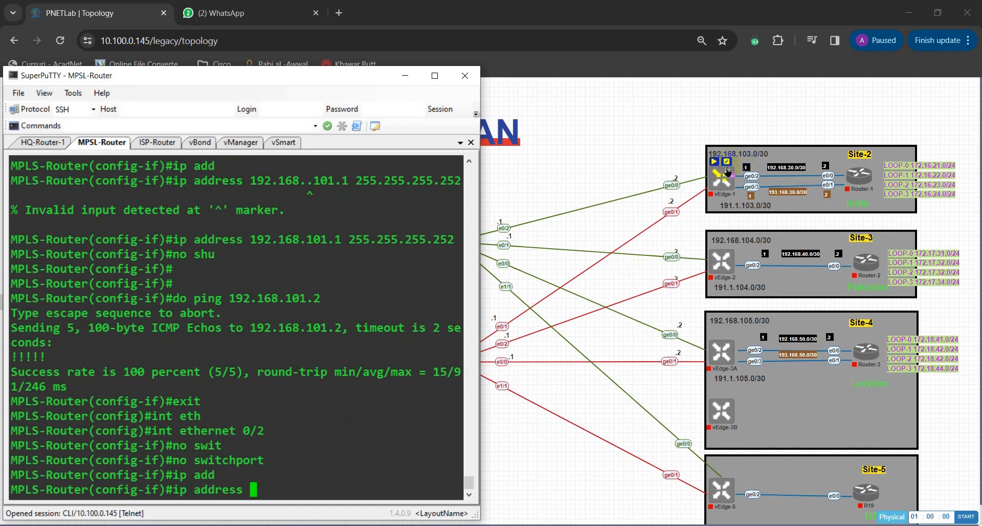
{"action": "type", "text": "19"}
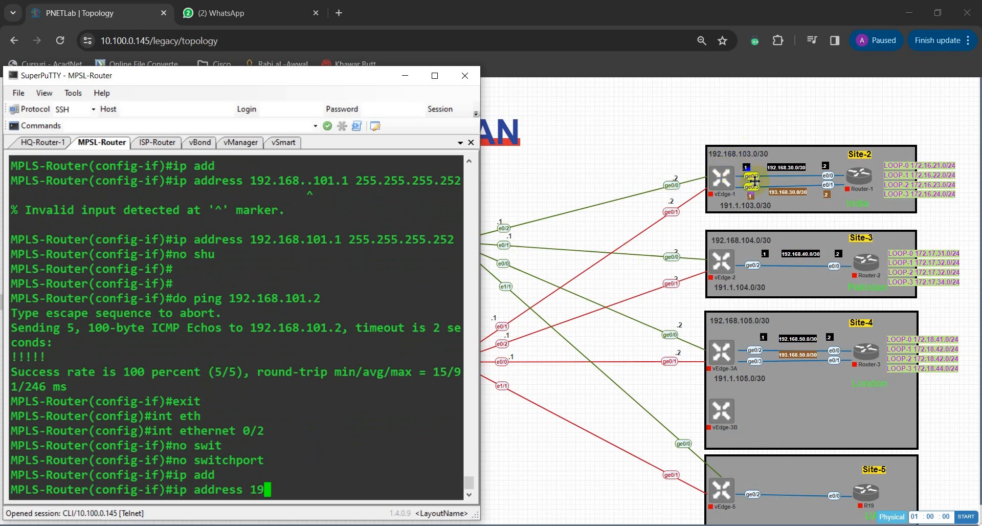
{"action": "type", "text": "2.168.103."}
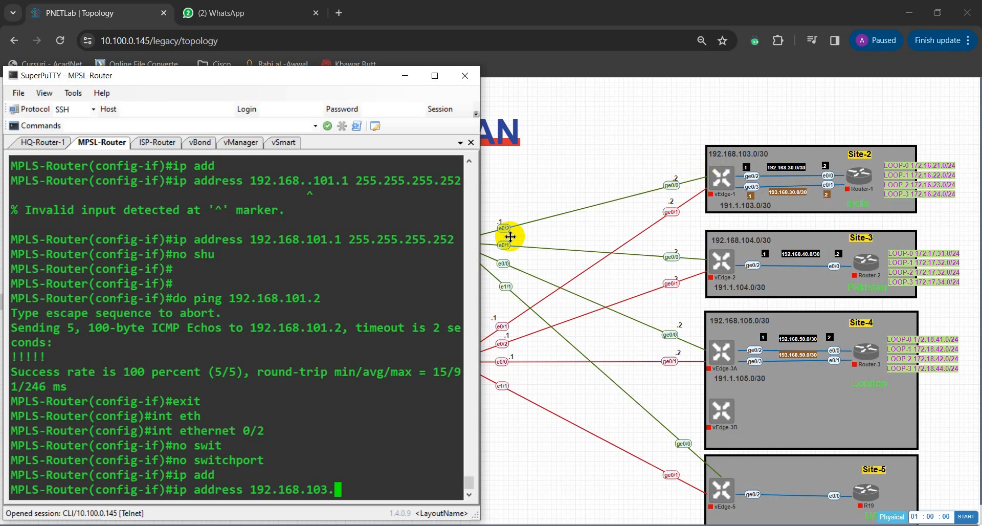
{"action": "type", "text": "1 255.255.255."}
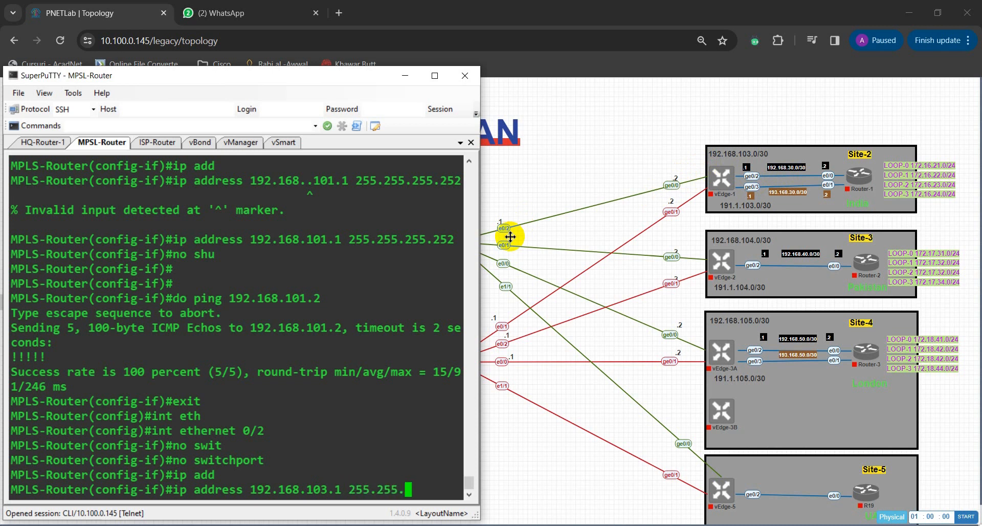
{"action": "type", "text": "252"}
{"action": "key", "text": "Return"}
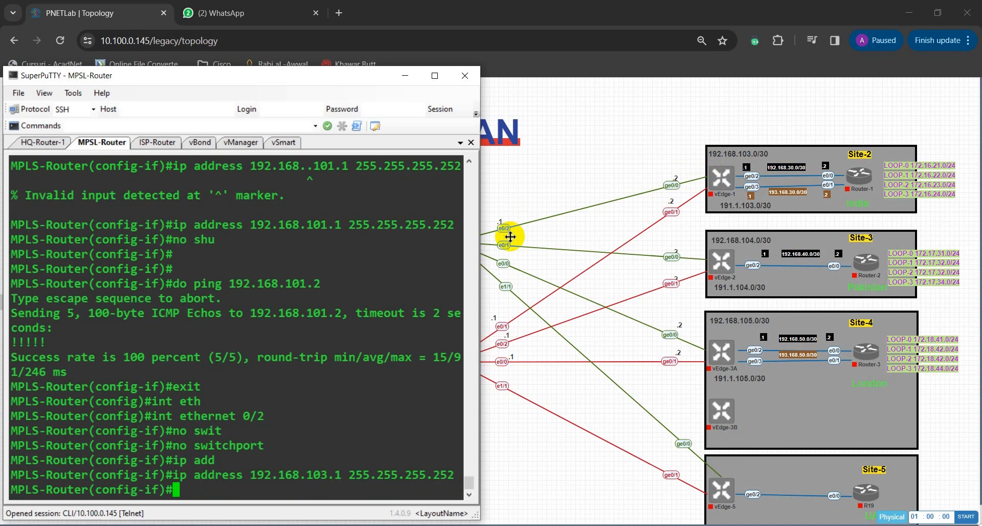
Step: Enable MPLS-Router's Ethernet 0/2 interface with the no shutdown command
{"action": "type", "text": "no shu"}
{"action": "key", "text": "Tab"}
{"action": "key", "text": "Return"}
{"action": "key", "text": "Return"}
{"action": "key", "text": "Return"}
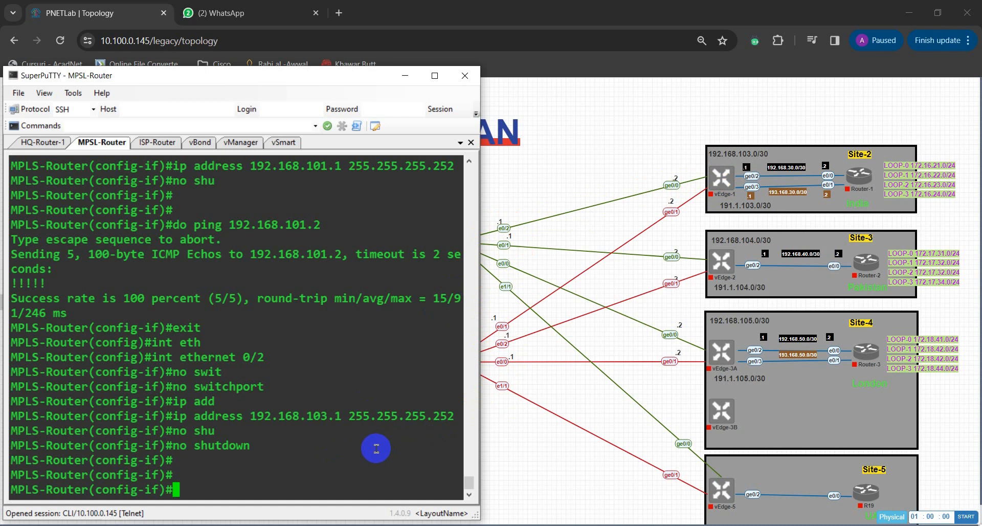
{"action": "key", "text": "Return"}
{"action": "key", "text": "Return"}
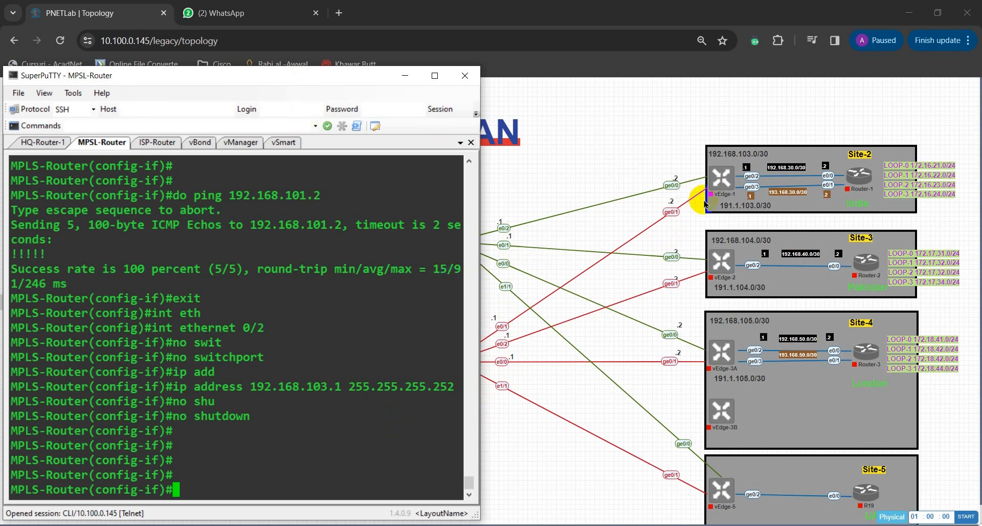
Step: Move the terminal window over the branch sites so that Site-1 and the MPLS and ISP routers are uncovered
{"action": "left_click_drag", "start_coordinate": [304, 79], "coordinate": [623, 81]}
{"action": "left_click_drag", "start_coordinate": [670, 94], "coordinate": [662, 90]}
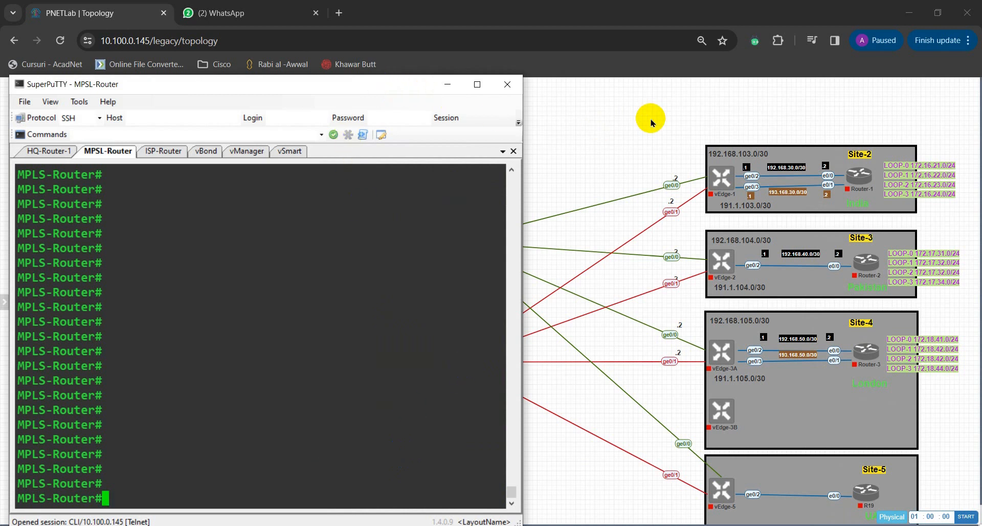
{"action": "left_click_drag", "start_coordinate": [329, 87], "coordinate": [804, 91]}
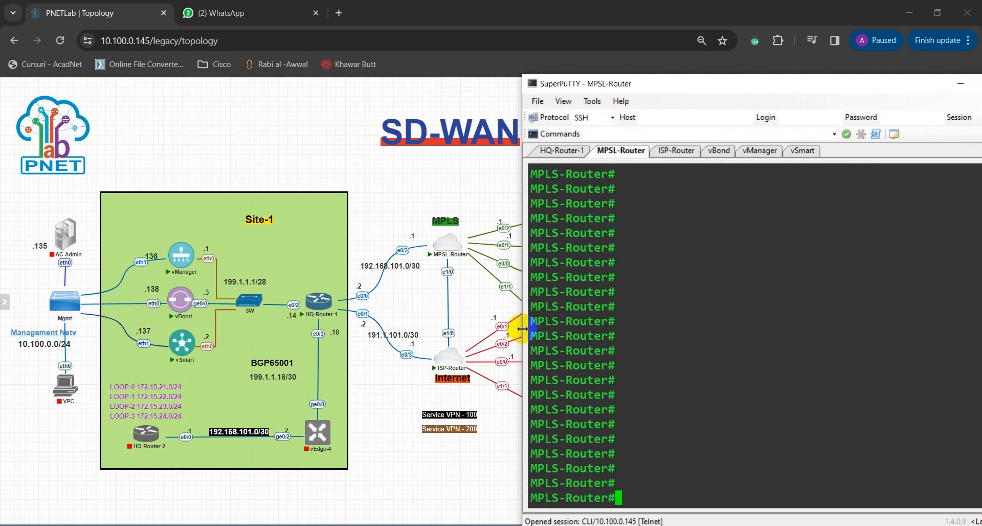
{"action": "left_click_drag", "start_coordinate": [523, 330], "coordinate": [571, 329]}
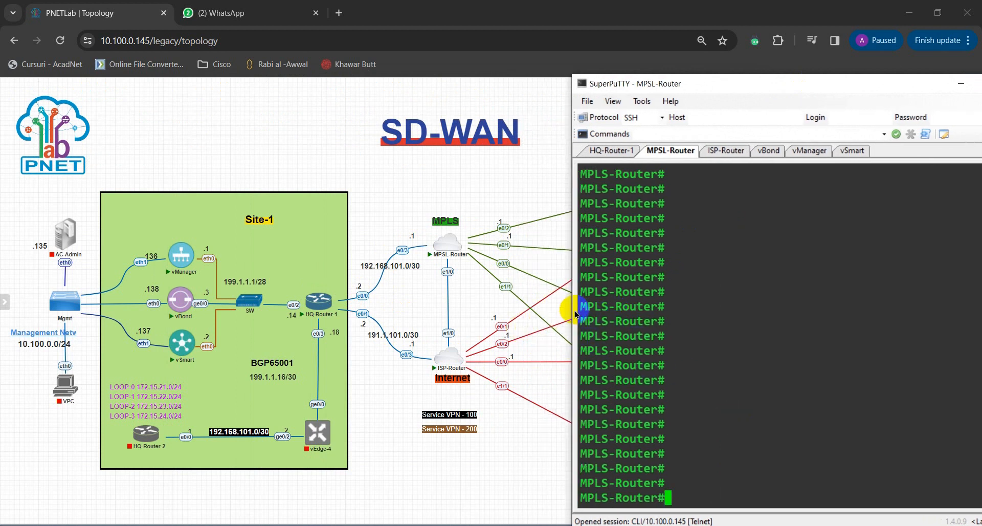
{"action": "left_click_drag", "start_coordinate": [575, 313], "coordinate": [520, 310]}
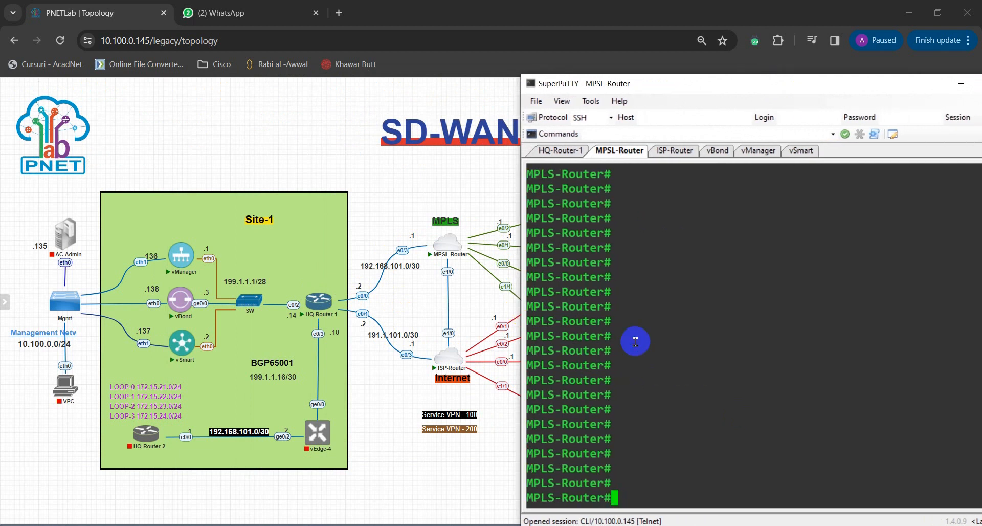
Step: Try to list MPLS-Router's interfaces with show ip int brief, filtering out those without an IP address
{"action": "type", "text": "show ip itn"}
{"action": "key", "text": "Tab"}
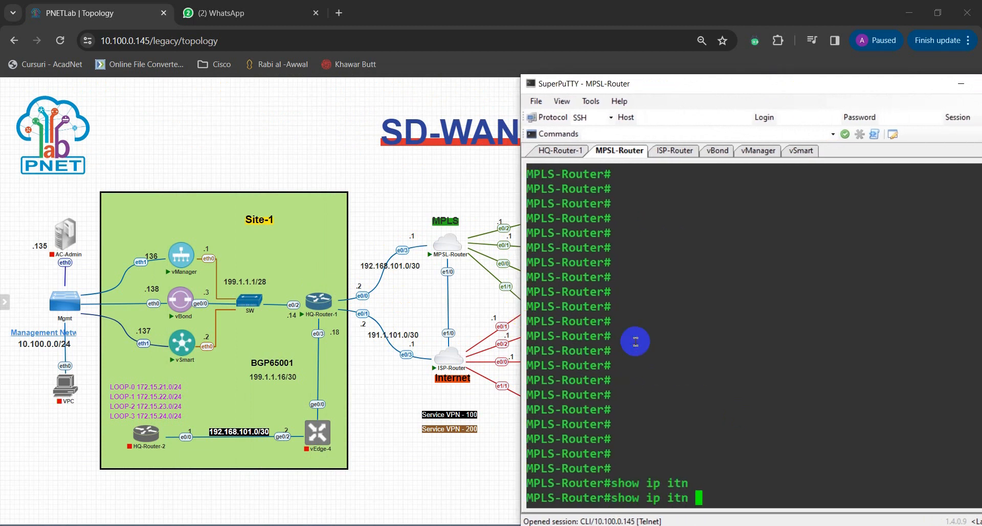
{"action": "key", "text": "Left"}
{"action": "type", "text": "r"}
{"action": "key", "text": "Tab"}
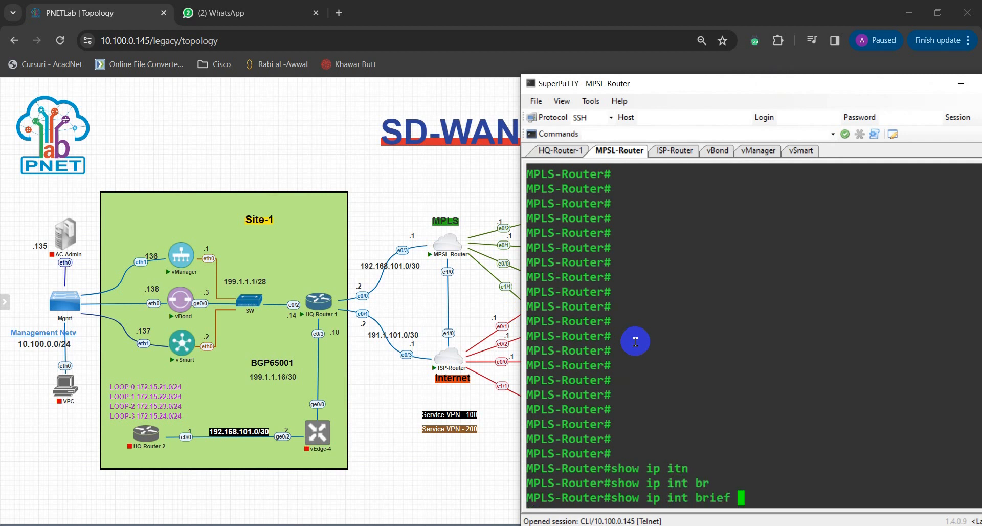
{"action": "type", "text": "| ex"}
{"action": "key", "text": "Tab"}
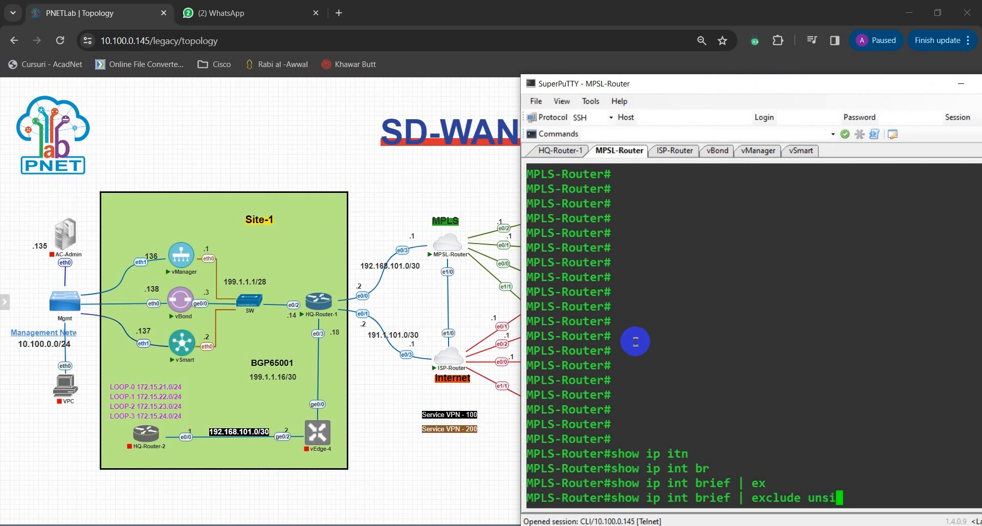
{"action": "type", "text": "ed"}
{"action": "key", "text": "Return"}
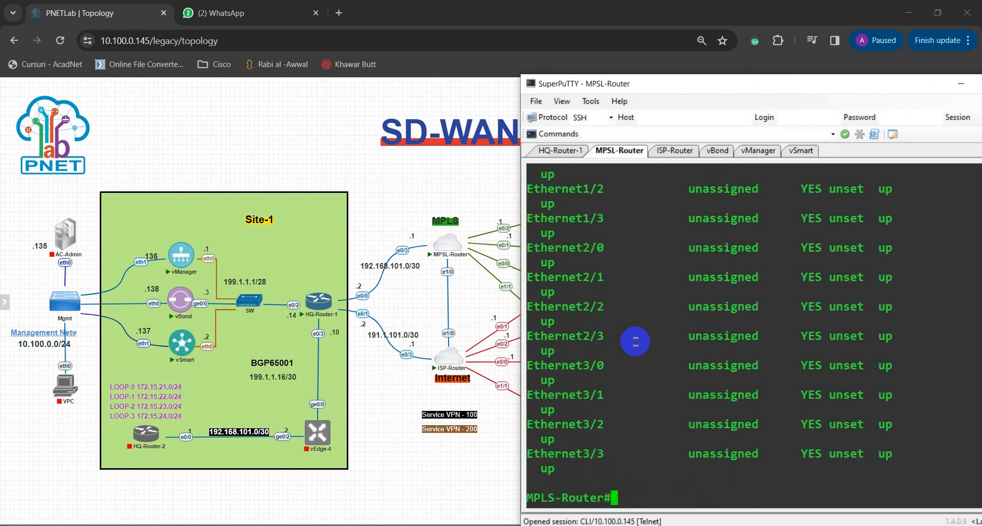
Step: Correct the filter and run show ip int brief | exclude unassigned on MPLS-Router
{"action": "key", "text": "Up"}
{"action": "key", "text": "BackSpace"}
{"action": "key", "text": "BackSpace"}
{"action": "key", "text": "BackSpace"}
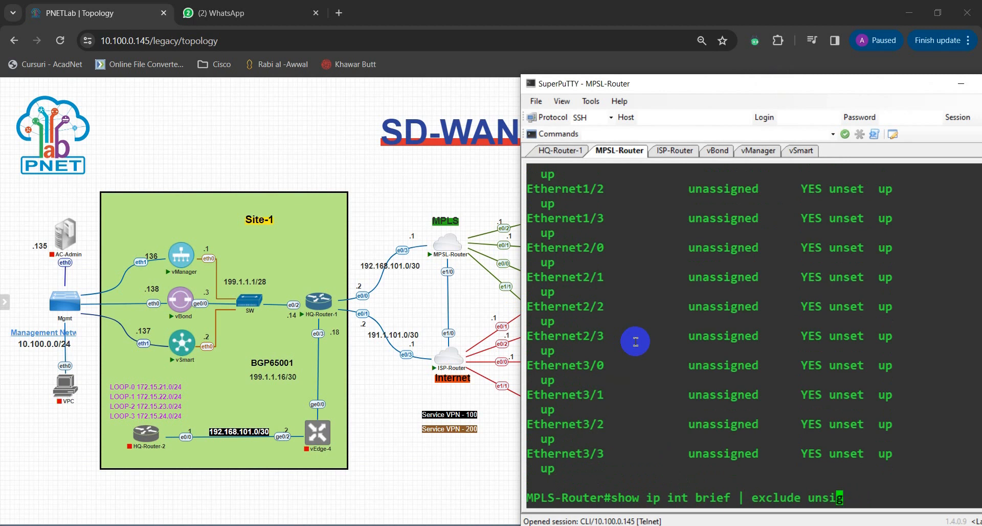
{"action": "type", "text": "assigned"}
{"action": "key", "text": "Return"}
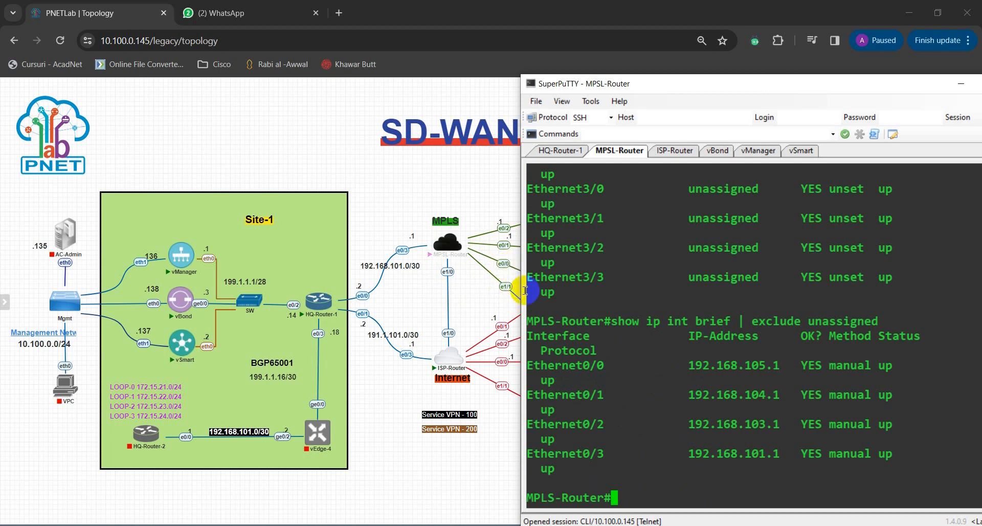
Step: Reload the topology page and move and narrow the terminal window so that the branch links and Site-2 to Site-5 are uncovered
{"action": "left_click_drag", "start_coordinate": [681, 87], "coordinate": [164, 88]}
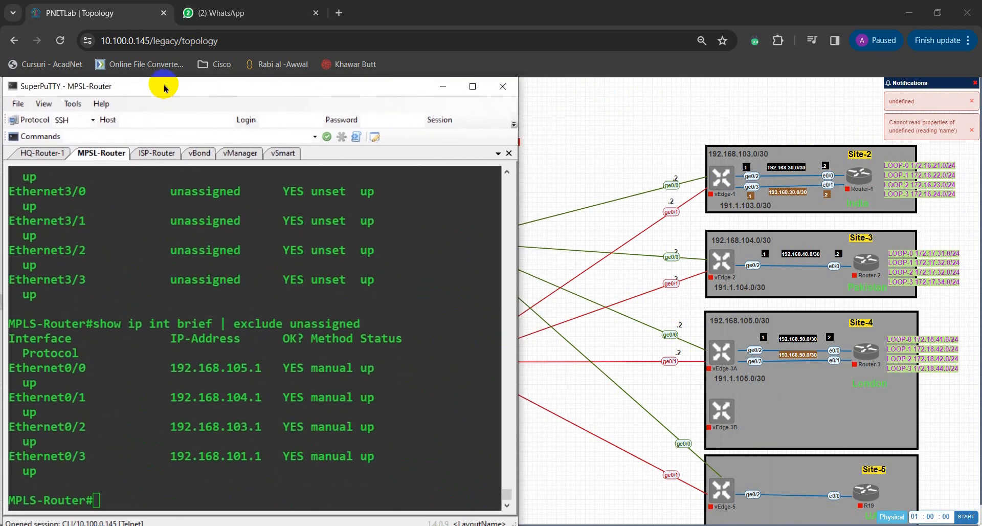
{"action": "left_click", "coordinate": [60, 41]}
{"action": "key", "text": "alt+Tab"}
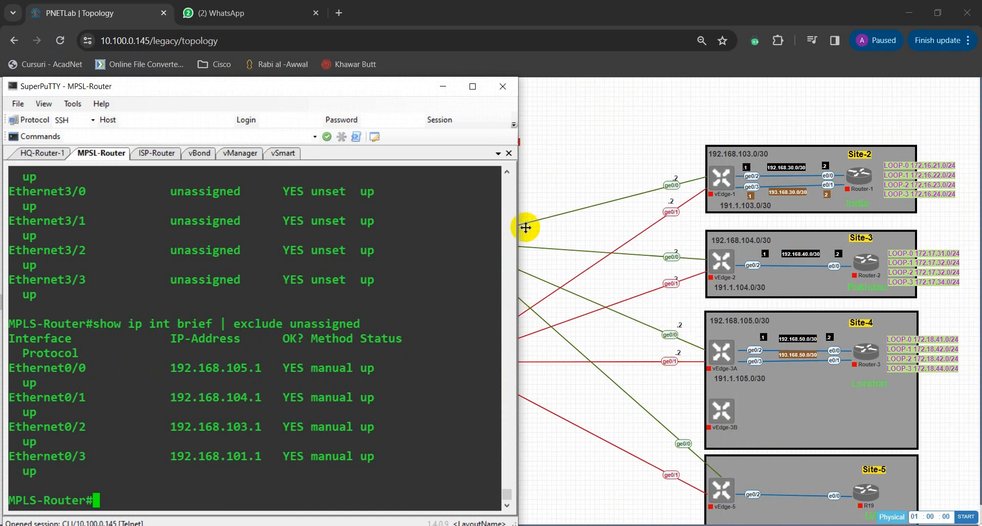
{"action": "left_click_drag", "start_coordinate": [526, 227], "coordinate": [472, 232]}
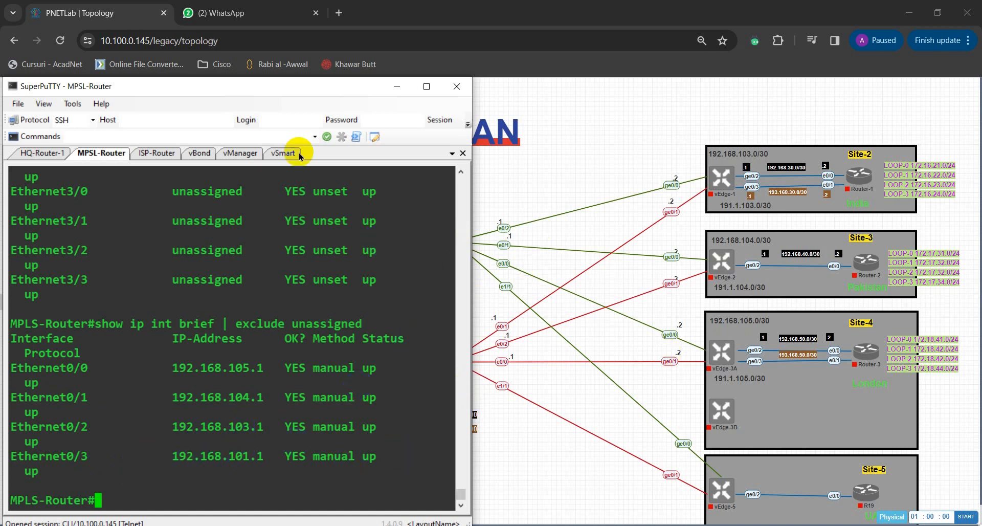
{"action": "left_click", "coordinate": [254, 91]}
{"action": "left_click_drag", "start_coordinate": [254, 91], "coordinate": [312, 87]}
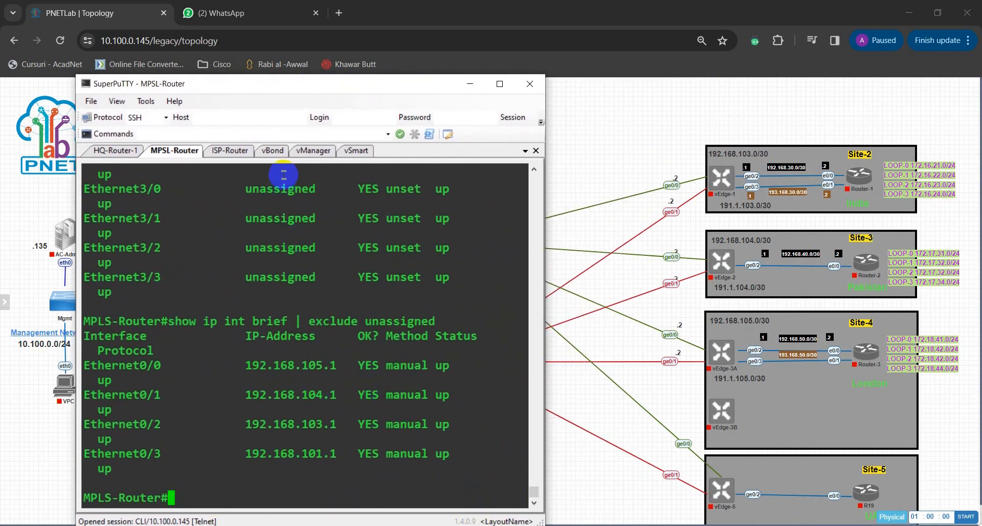
{"action": "left_click", "coordinate": [270, 85]}
{"action": "left_click_drag", "start_coordinate": [270, 83], "coordinate": [203, 73]}
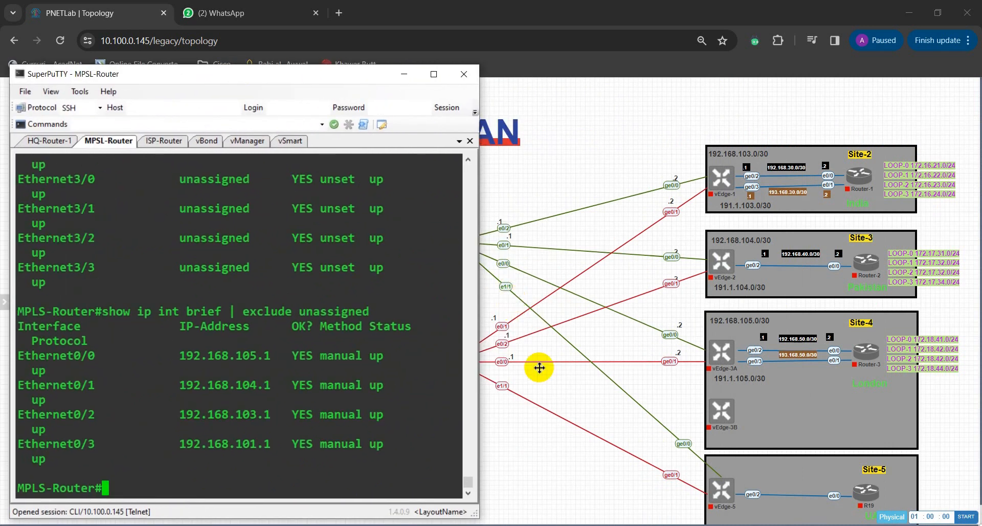
Step: Add address labels for Site-5 to the topology, including 192.168.106.0/30, 191.1.106.0/30 and 192.168.60.0/30, starting from Site-4's 192.168.105.0/30 label
{"action": "mouse_move", "coordinate": [722, 495]}
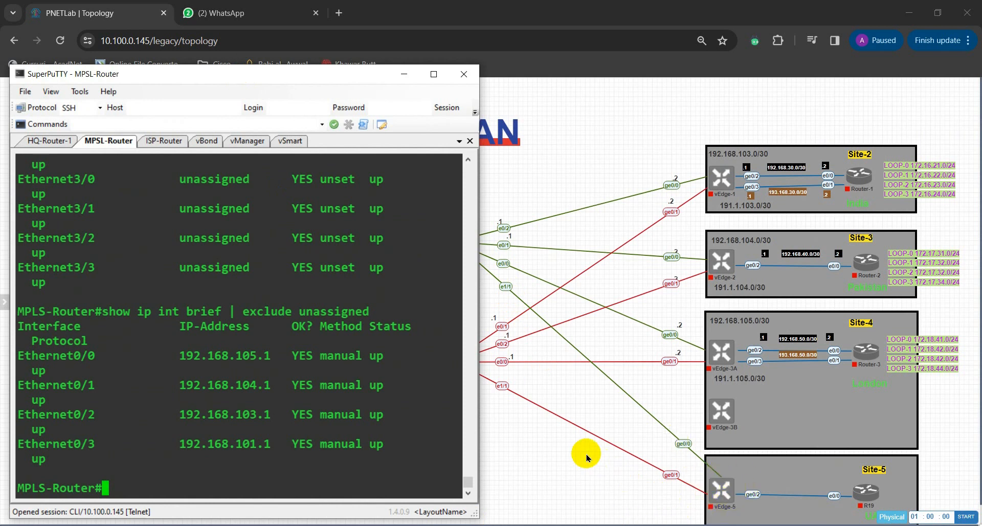
{"action": "scroll", "coordinate": [586, 456], "scroll_direction": "down", "scroll_amount": 1}
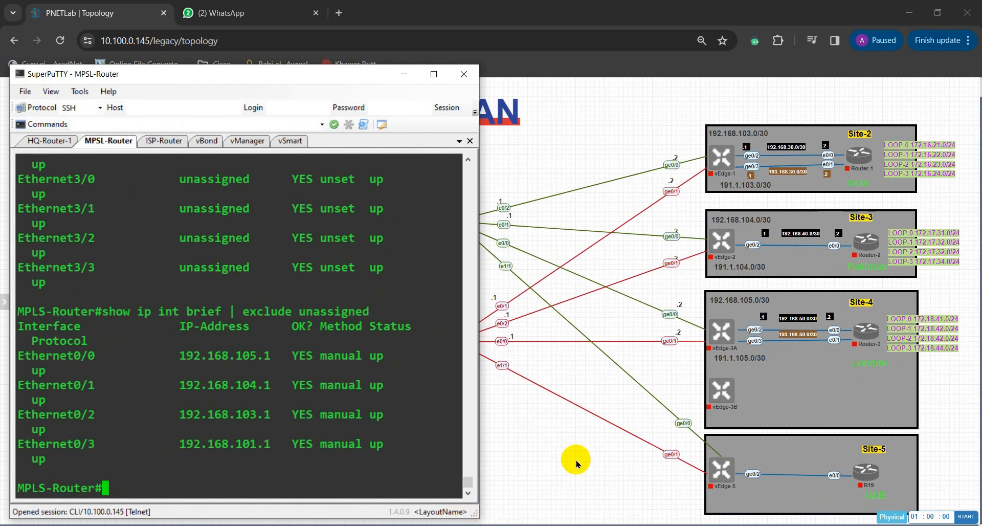
{"action": "left_click", "coordinate": [552, 431]}
{"action": "right_click", "coordinate": [555, 435]}
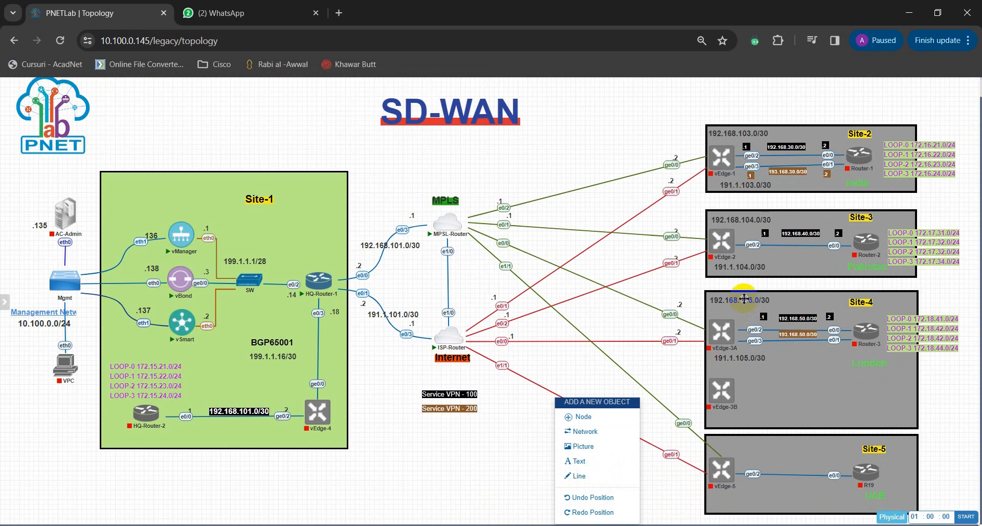
{"action": "left_click", "coordinate": [657, 373]}
{"action": "mouse_move", "coordinate": [733, 332]}
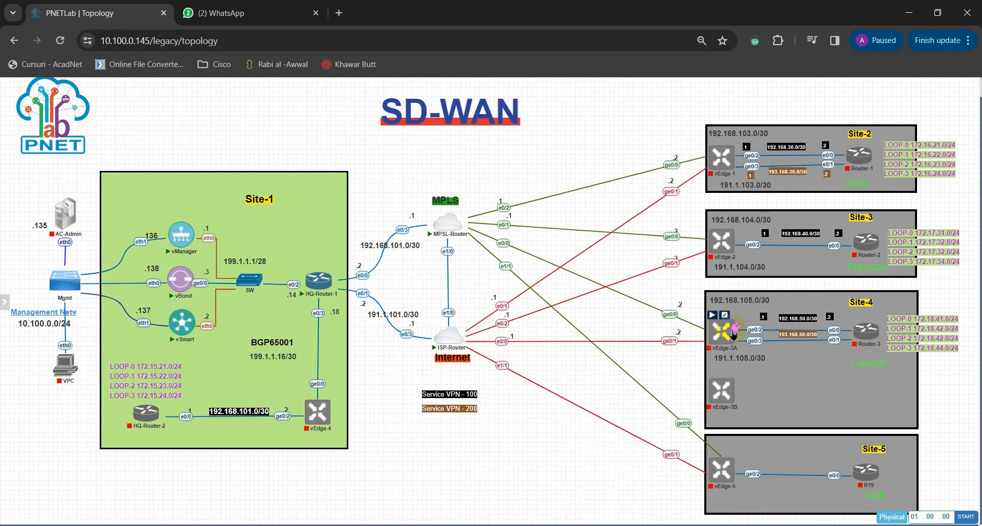
{"action": "right_click", "coordinate": [734, 301]}
{"action": "left_click", "coordinate": [753, 322]}
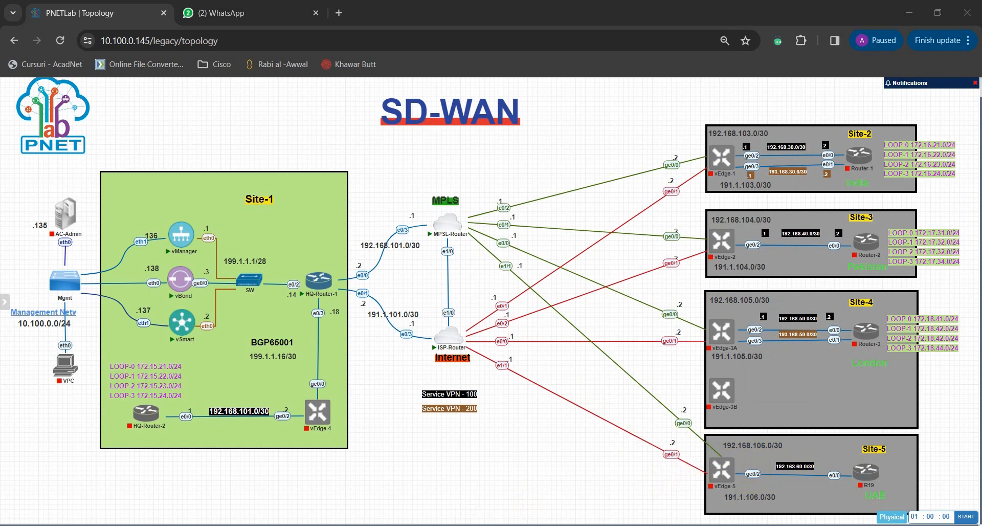
Step: Return to the MPLS-Router terminal and enter interface configuration for Ethernet 1/1 from global configuration mode
{"action": "left_click", "coordinate": [257, 525]}
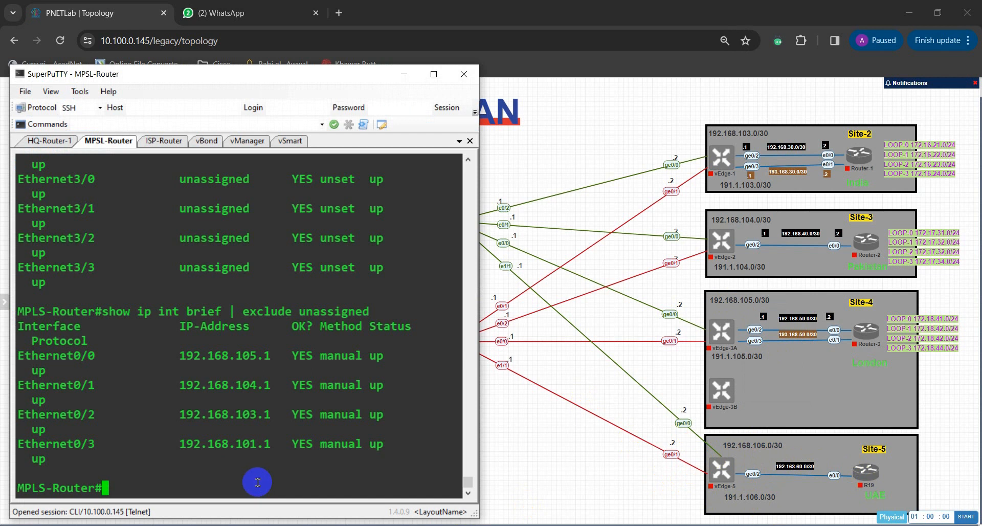
{"action": "type", "text": "conf t"}
{"action": "key", "text": "Return"}
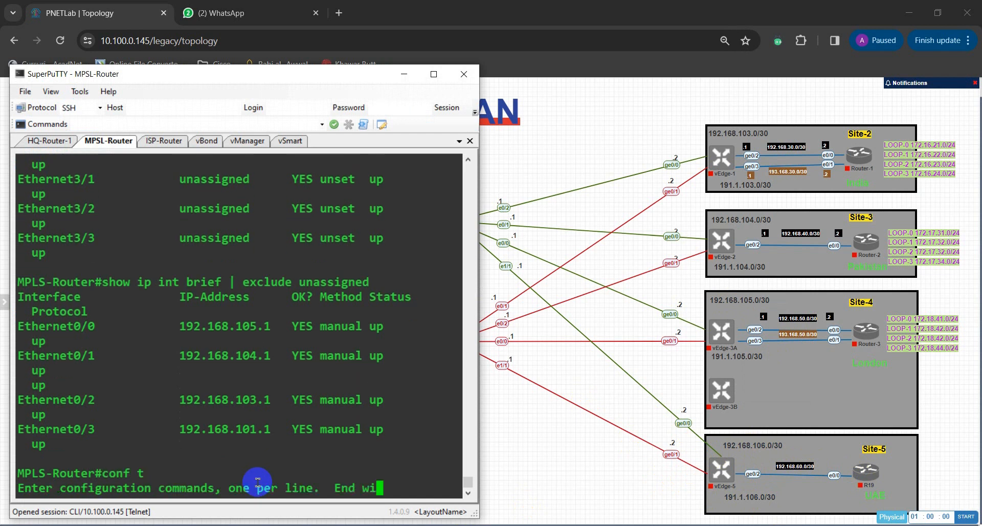
{"action": "type", "text": "intint"}
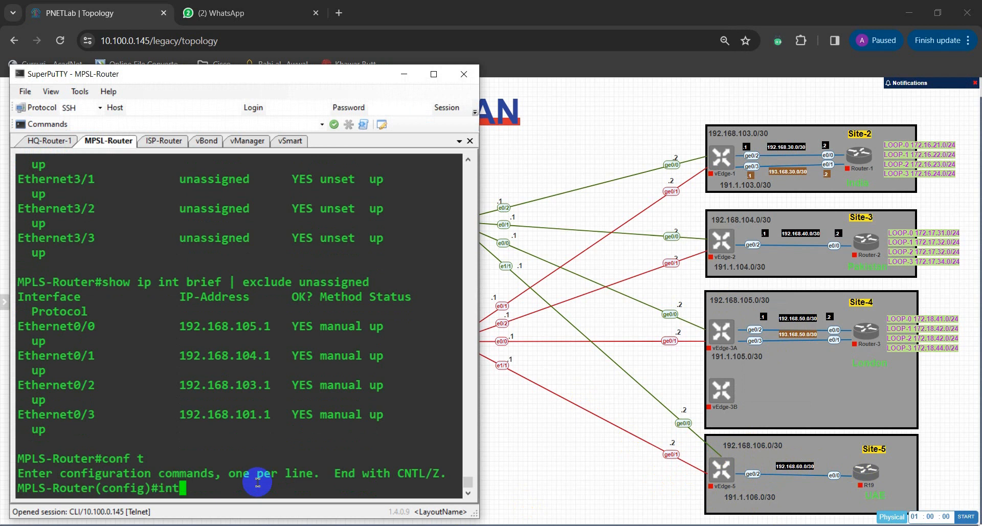
{"action": "type", "text": " et"}
{"action": "key", "text": "Tab"}
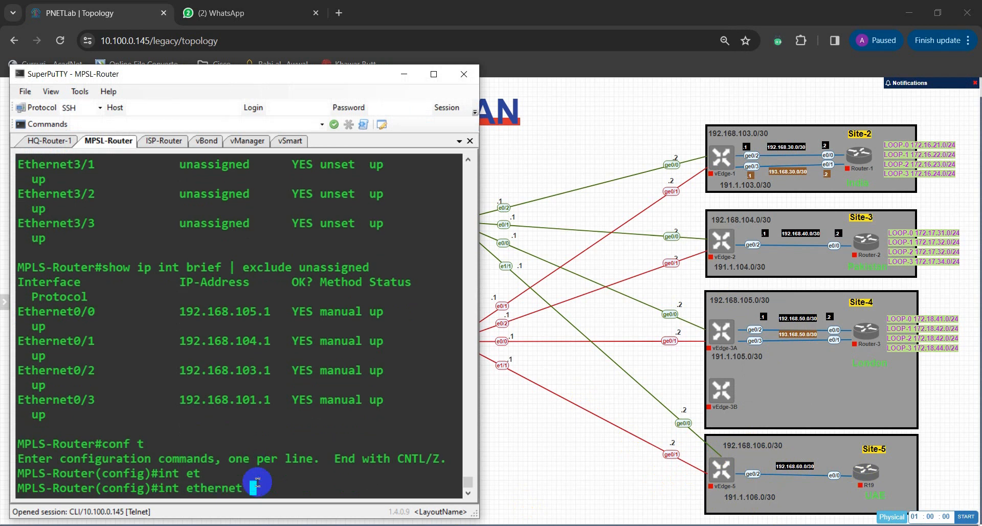
{"action": "type", "text": "1/1"}
{"action": "key", "text": "Return"}
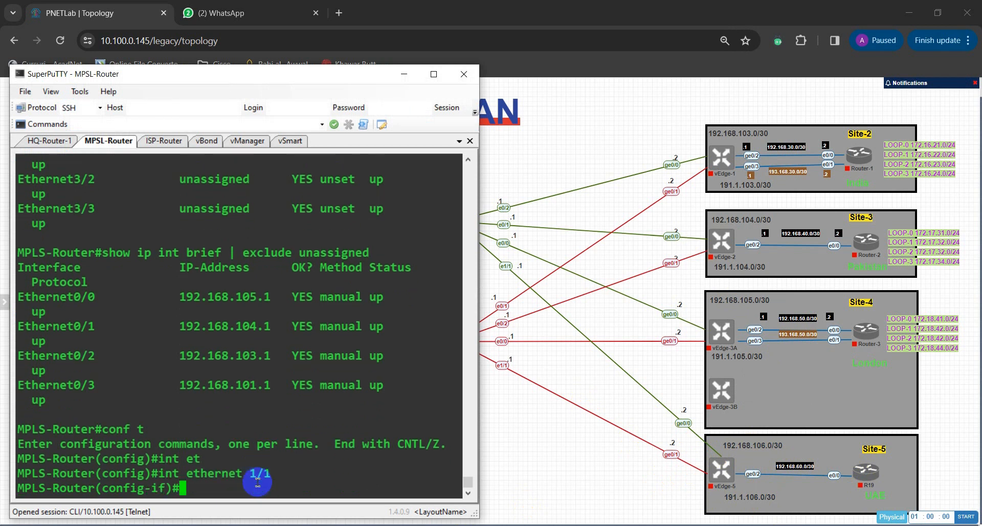
Step: Make MPLS-Router's Ethernet 1/1 a routed port with no switchport
{"action": "type", "text": "no swi"}
{"action": "key", "text": "Tab"}
{"action": "key", "text": "Return"}
Step: Assign IP address 192.168.106.1 with mask 255.255.255.252 to Ethernet 1/1 on MPLS-Router
{"action": "type", "text": "ip a"}
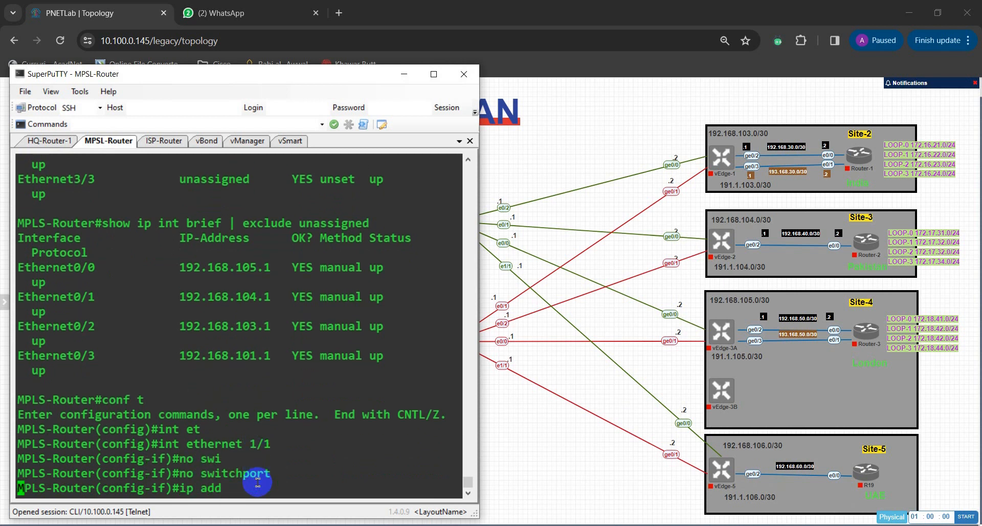
{"action": "type", "text": "dd"}
{"action": "key", "text": "Tab"}
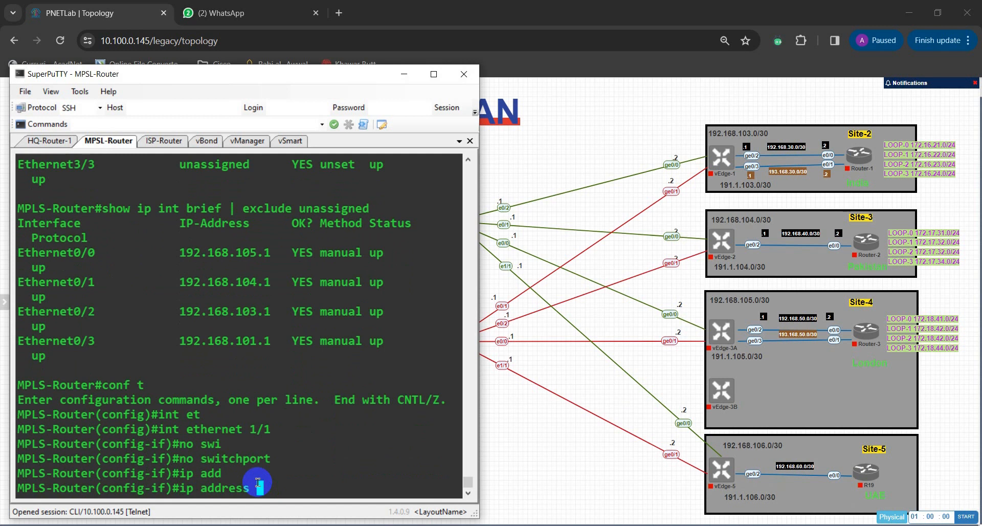
{"action": "type", "text": "192.168.106.1"}
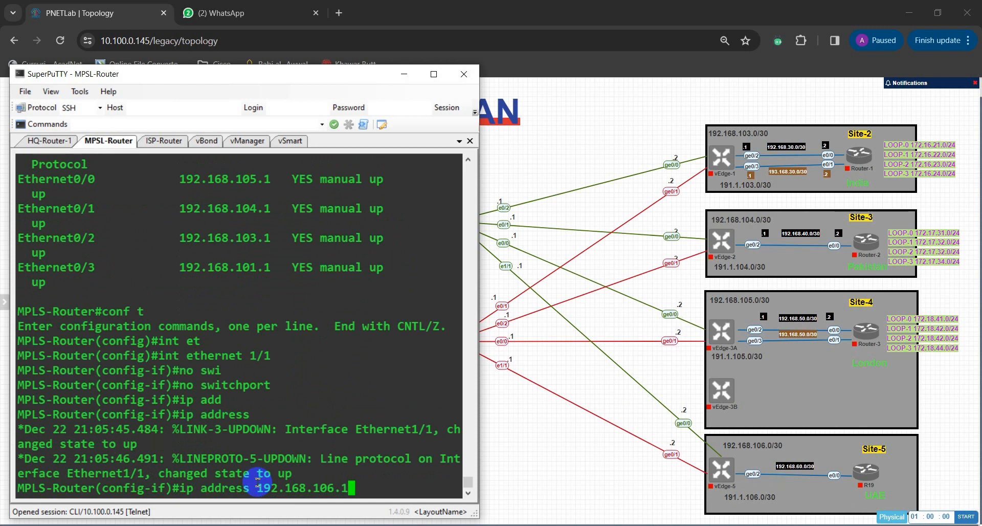
{"action": "type", "text": "255.255.255.2"}
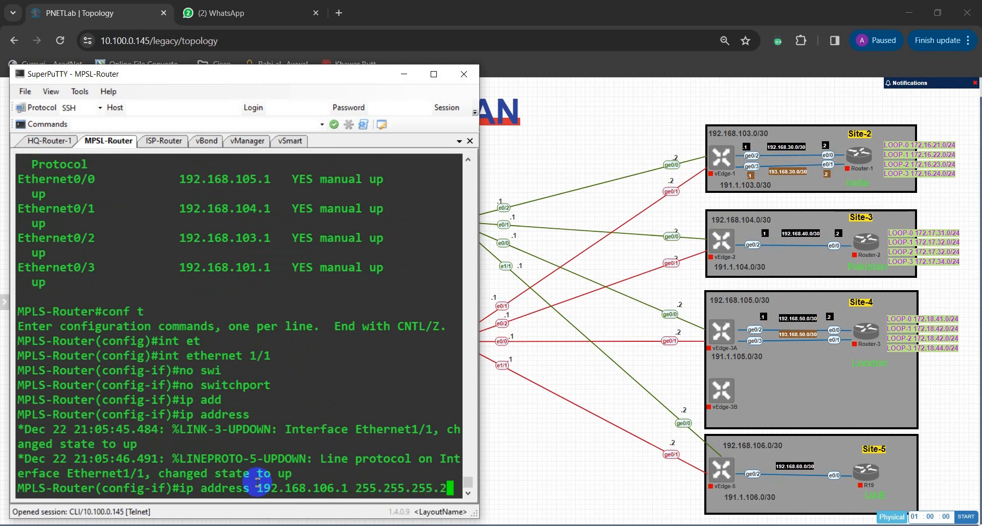
{"action": "type", "text": "52"}
{"action": "key", "text": "Return"}
Step: Enable Ethernet 1/1 on MPLS-Router with no shut
{"action": "type", "text": "nfig-if)#n"}
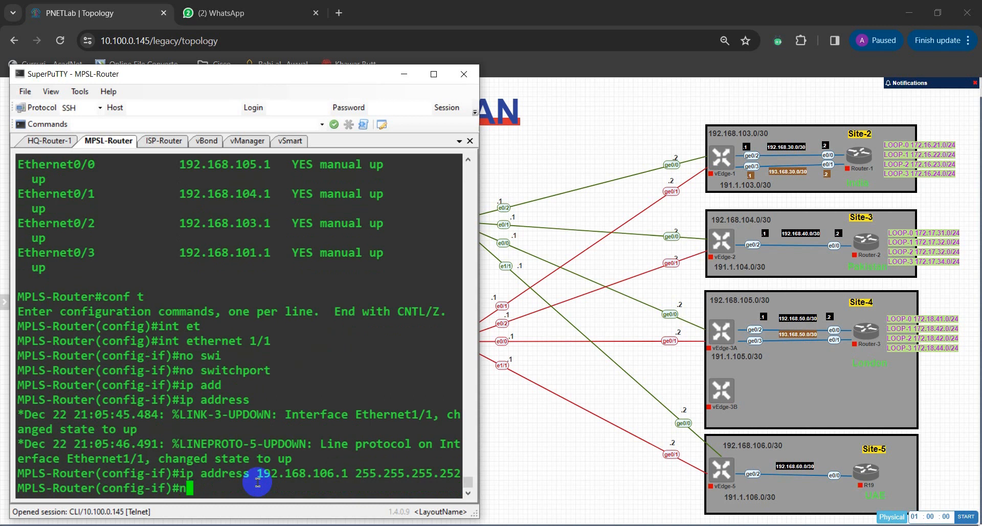
{"action": "type", "text": "o shut"}
{"action": "key", "text": "Return"}
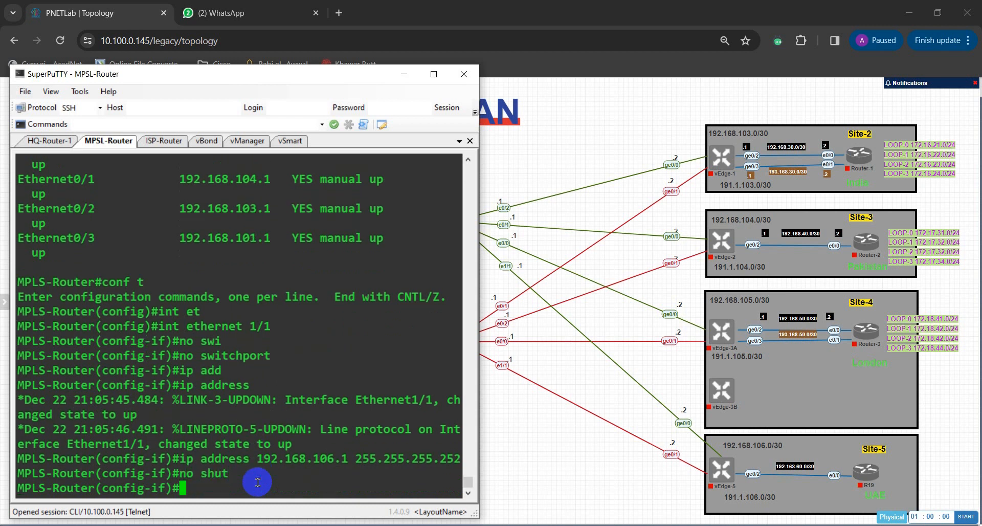
{"action": "key", "text": "BackSpace"}
{"action": "key", "text": "BackSpace"}
{"action": "key", "text": "Return"}
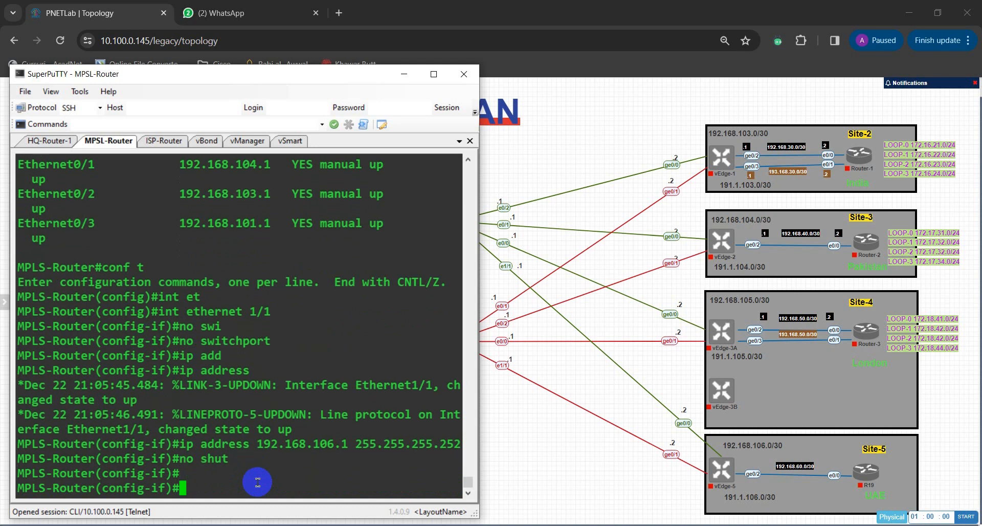
Step: Leave configuration mode on MPLS-Router and save the configuration with wr
{"action": "type", "text": "exit"}
{"action": "key", "text": "Return"}
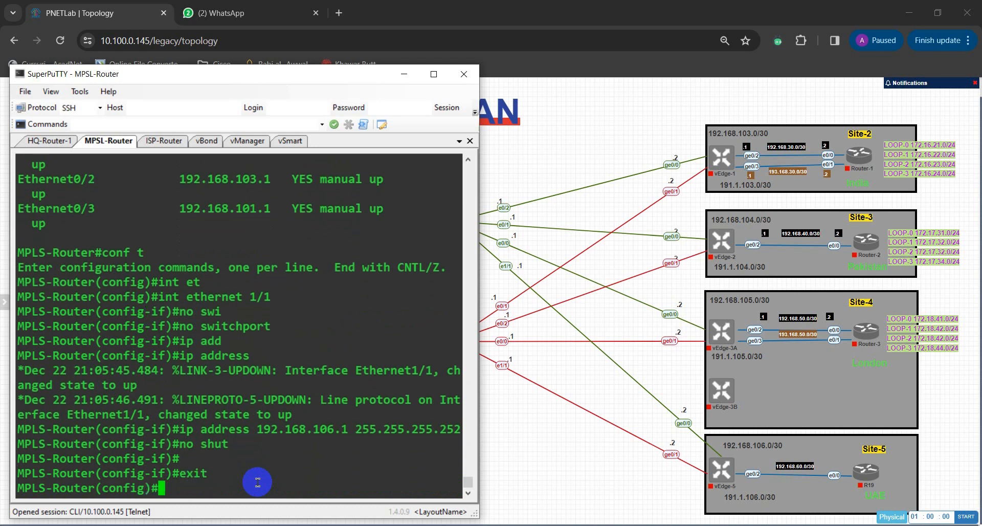
{"action": "type", "text": "end"}
{"action": "key", "text": "Return"}
{"action": "type", "text": "wr"}
{"action": "key", "text": "Return"}
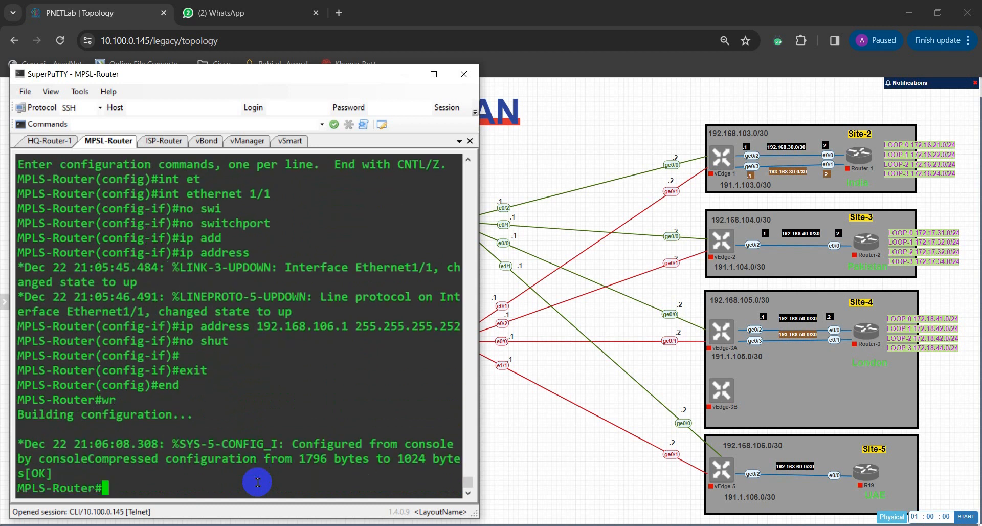
Step: Rerun show ip int brief | exclude unassigned on MPLS-Router to check its addressed interfaces
{"action": "type", "text": "show"}
{"action": "key", "text": "BackSpace"}
{"action": "key", "text": "BackSpace"}
{"action": "key", "text": "BackSpace"}
{"action": "key", "text": "Up"}
{"action": "key", "text": "Up"}
{"action": "key", "text": "Up"}
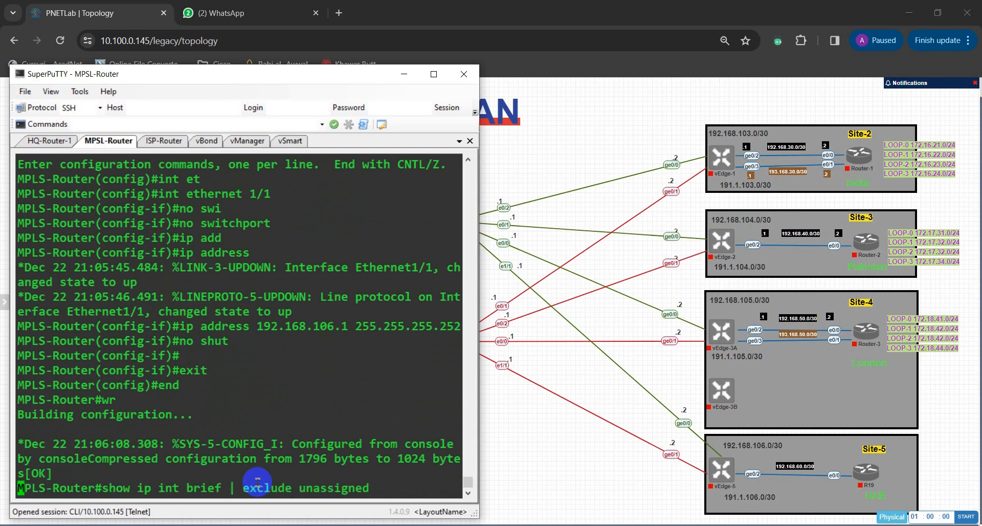
{"action": "key", "text": "Return"}
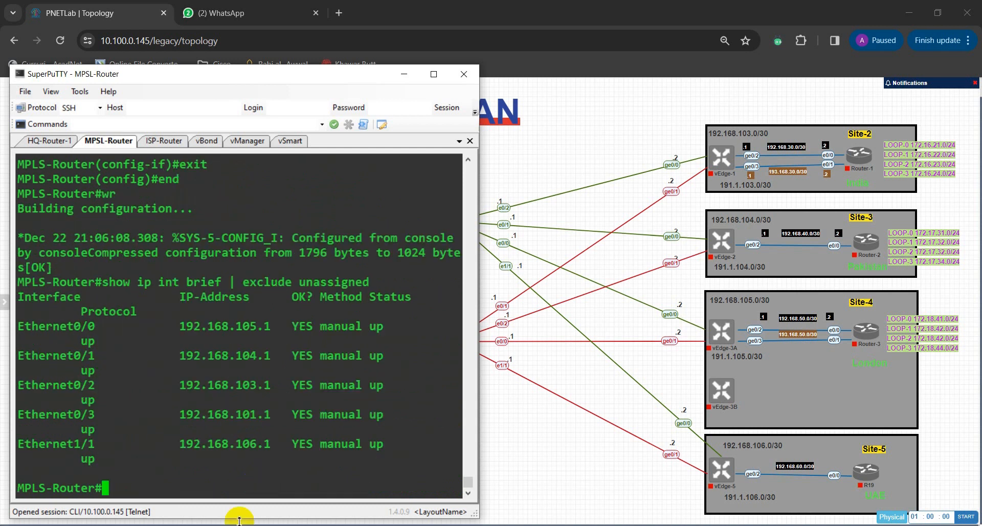
Step: Switch to the ISP-Router terminal and enter privileged mode and global configuration mode with en and conf t
{"action": "left_click", "coordinate": [160, 141]}
{"action": "left_click", "coordinate": [250, 299]}
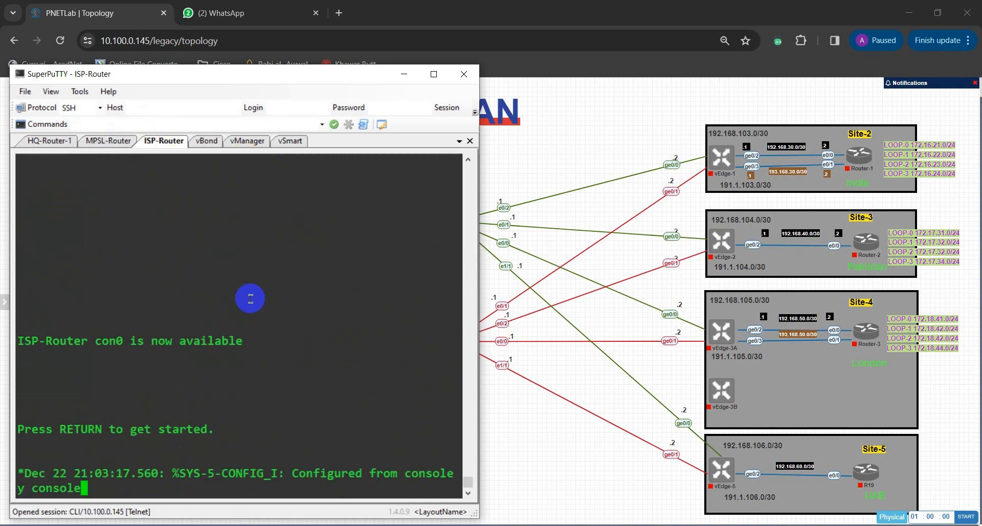
{"action": "key", "text": "Return"}
{"action": "key", "text": "Return"}
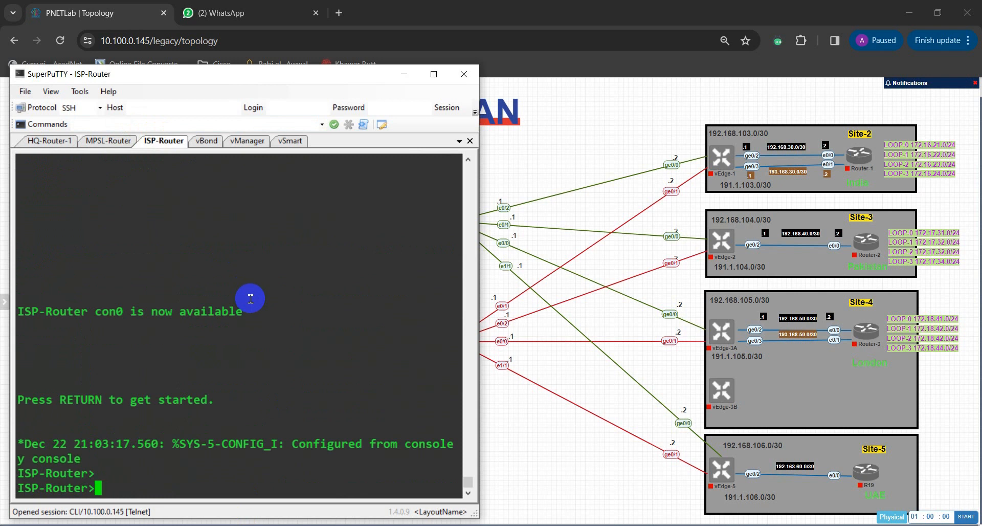
{"action": "type", "text": "conf"}
{"action": "key", "text": "BackSpace"}
{"action": "key", "text": "BackSpace"}
{"action": "key", "text": "BackSpace"}
{"action": "type", "text": "en"}
{"action": "type", "text": "conf t"}
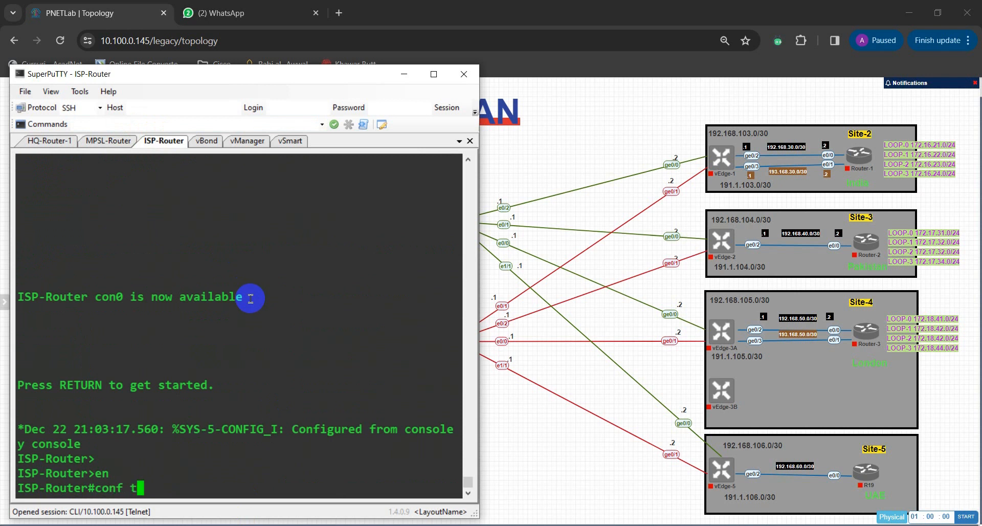
{"action": "key", "text": "Return"}
Step: Enter interface configuration for Ethernet 1/1 on ISP-Router
{"action": "type", "text": "i"}
{"action": "key", "text": "BackSpace"}
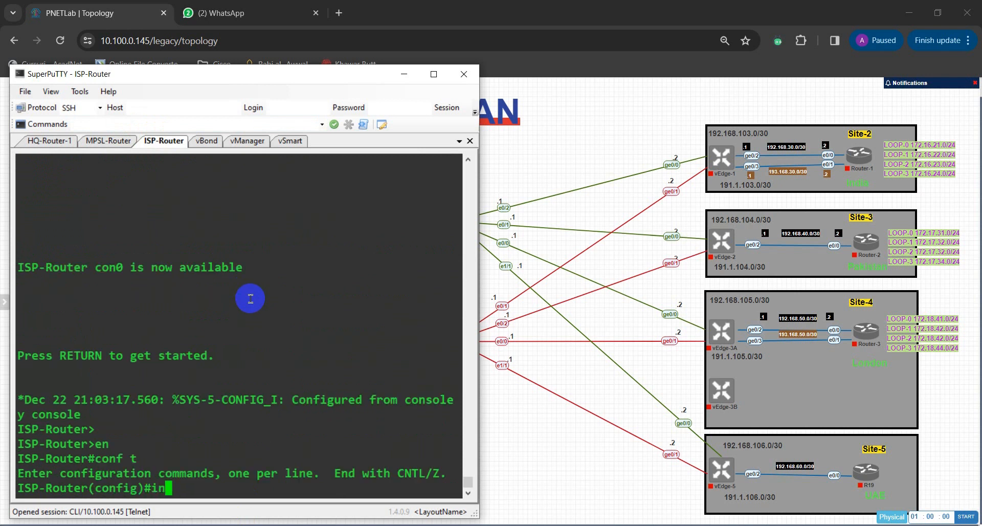
{"action": "type", "text": "nt eth"}
{"action": "key", "text": "Tab"}
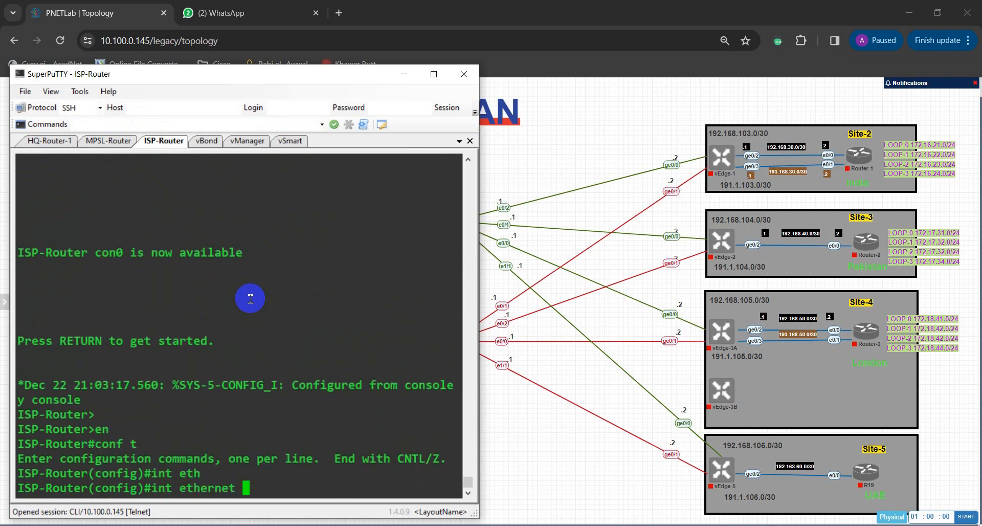
{"action": "type", "text": "1/1"}
{"action": "key", "text": "Return"}
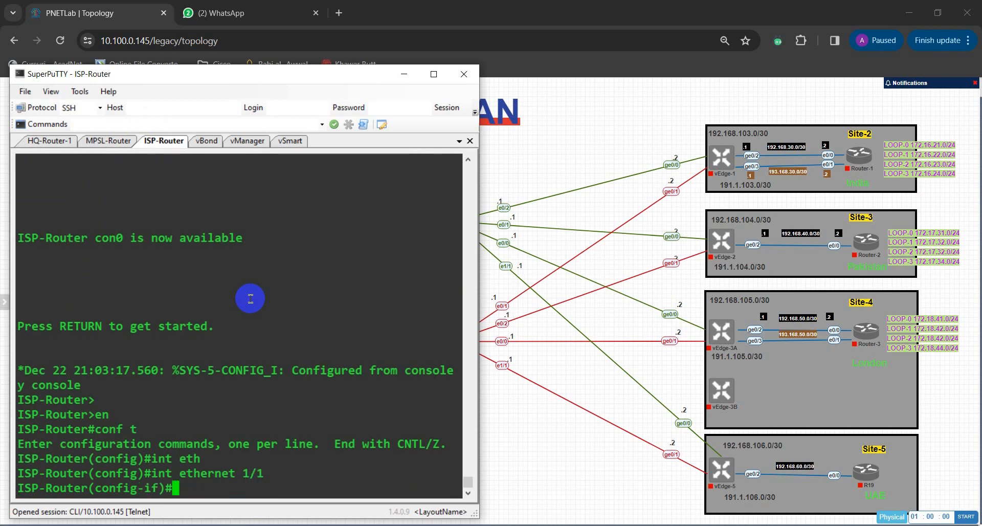
Step: Make ISP-Router's Ethernet 1/1 a routed port with no switchport
{"action": "type", "text": "no swi"}
{"action": "key", "text": "Tab"}
{"action": "key", "text": "Return"}
Step: Assign IP address 191.1.106.1 with mask 255.255.255.252 to Ethernet 1/1 on ISP-Router
{"action": "type", "text": "ip"}
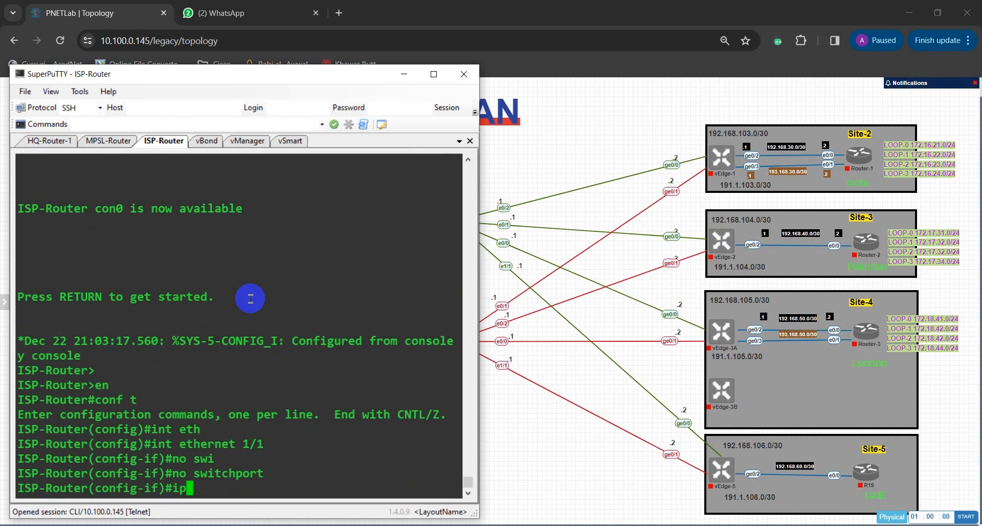
{"action": "type", "text": " ad"}
{"action": "key", "text": "Tab"}
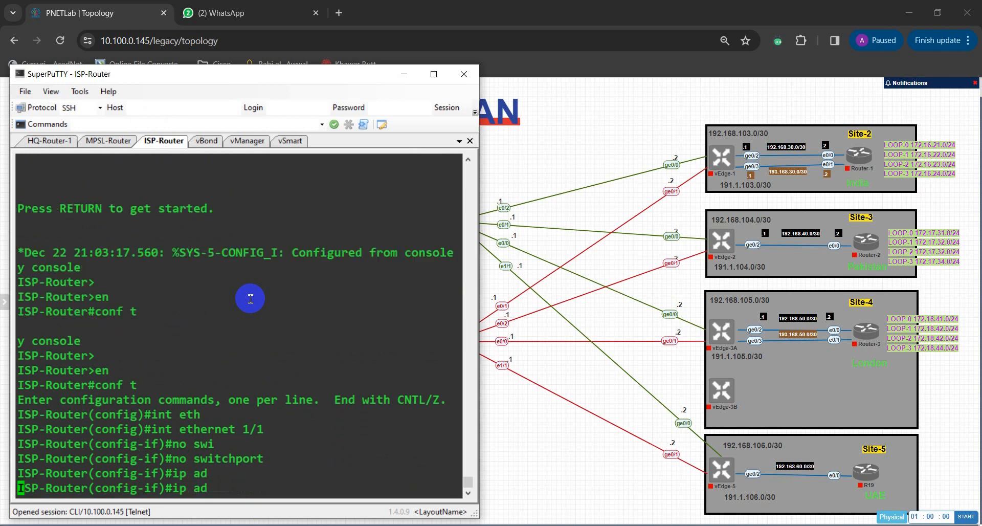
{"action": "type", "text": "d"}
{"action": "key", "text": "Tab"}
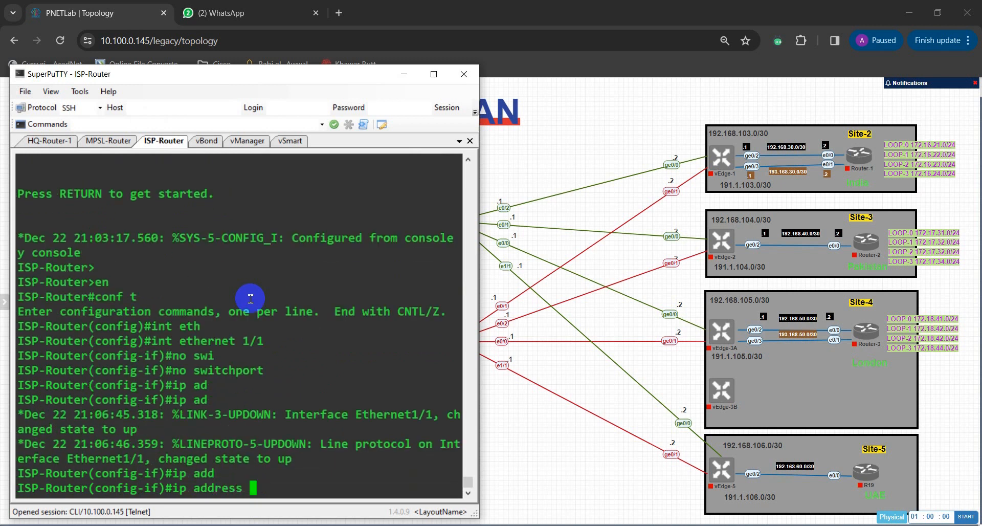
{"action": "type", "text": "191.1.106."}
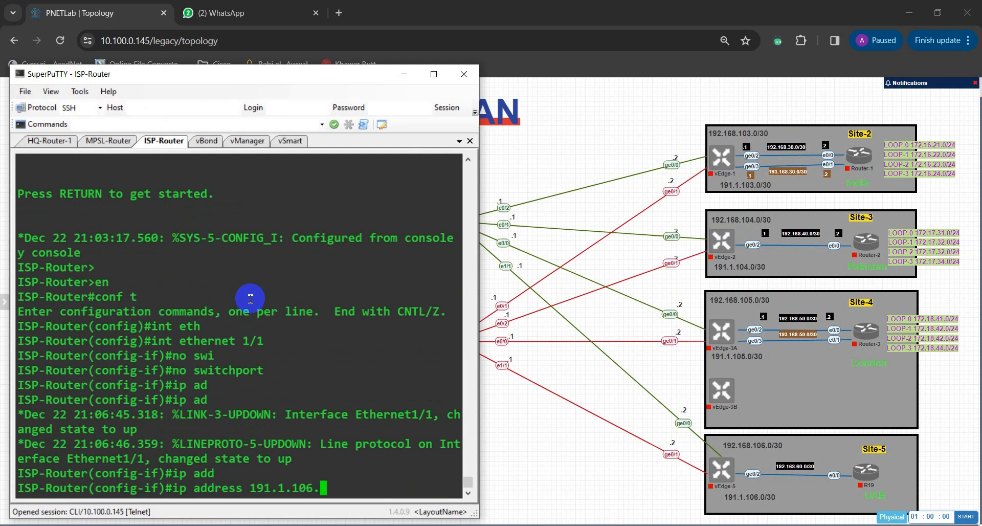
{"action": "type", "text": "1 255.255.255"}
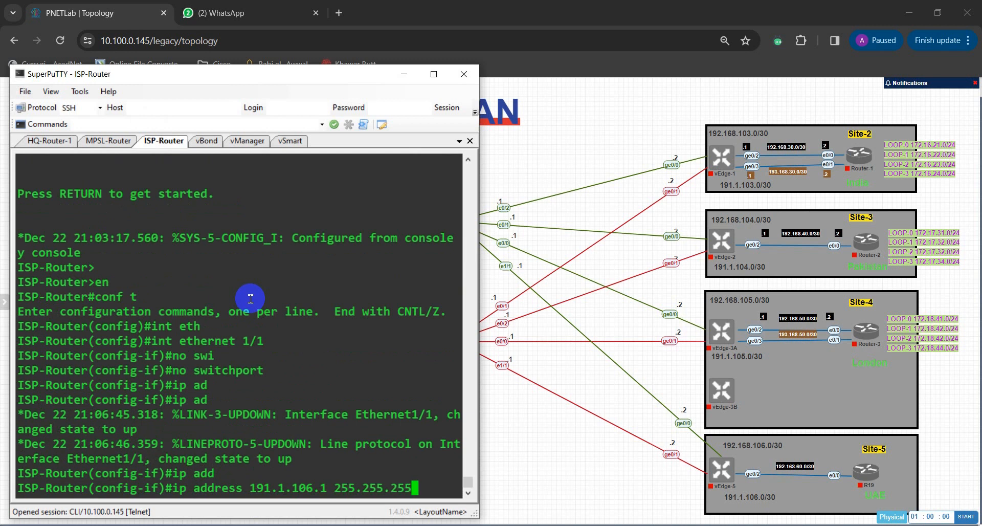
{"action": "type", "text": ".252"}
{"action": "key", "text": "Return"}
Step: Enable Ethernet 1/1 on ISP-Router with no shut
{"action": "type", "text": "no "}
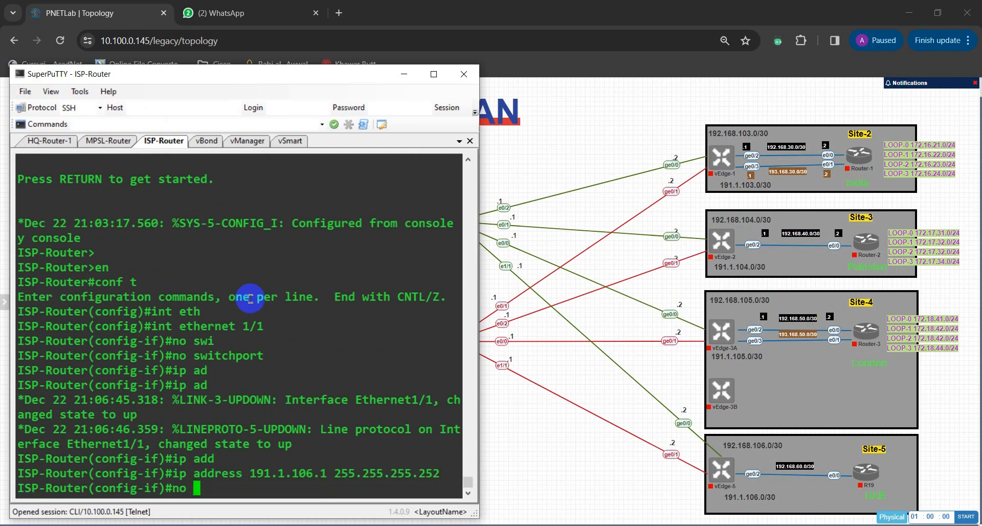
{"action": "type", "text": "shju"}
{"action": "key", "text": "BackSpace"}
{"action": "key", "text": "BackSpace"}
{"action": "type", "text": "ut"}
{"action": "key", "text": "Return"}
Step: Leave configuration mode on ISP-Router with end and save the configuration with wr
{"action": "type", "text": "end"}
{"action": "key", "text": "Return"}
{"action": "type", "text": "wr"}
{"action": "key", "text": "Return"}
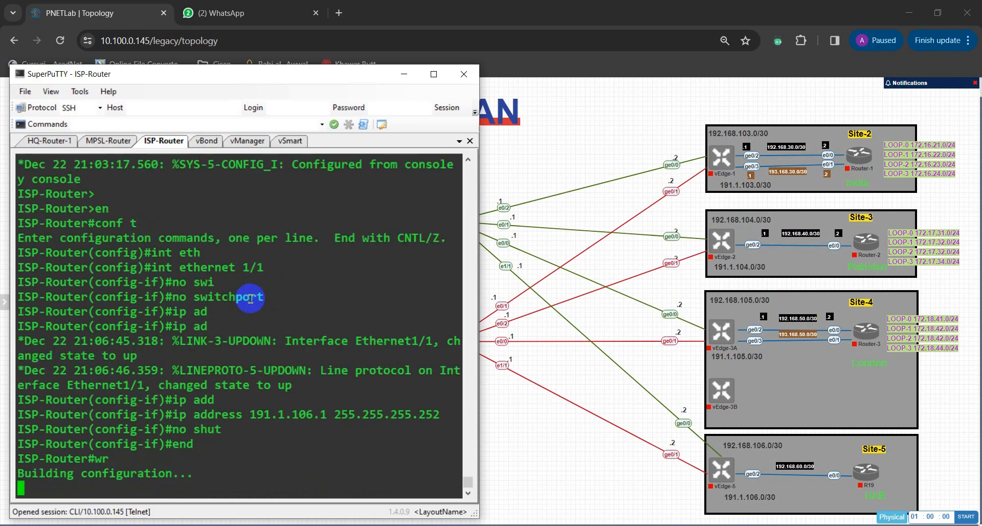
{"action": "key", "text": "Return"}
{"action": "key", "text": "Return"}
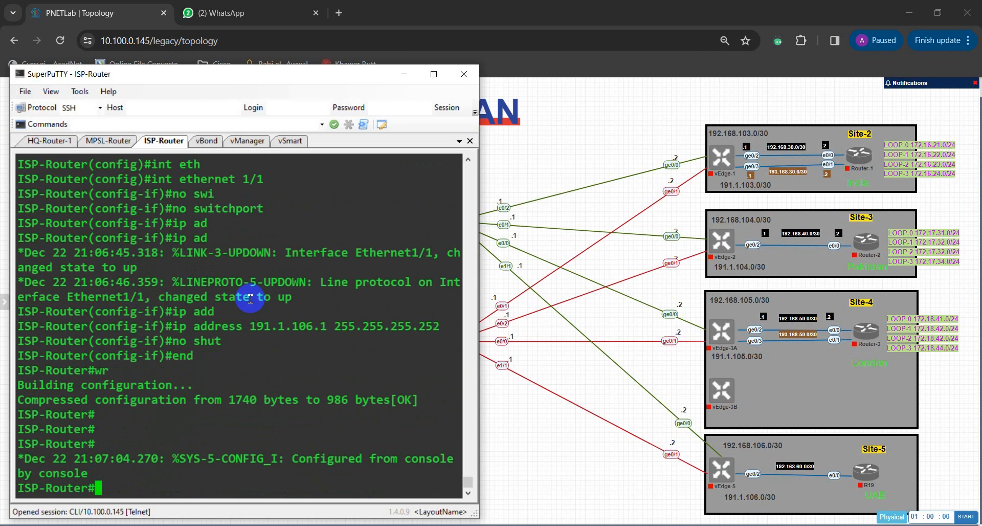
Step: Run show ip int brief | exclude un on ISP-Router to check its addressed interfaces
{"action": "type", "text": "show ip int br"}
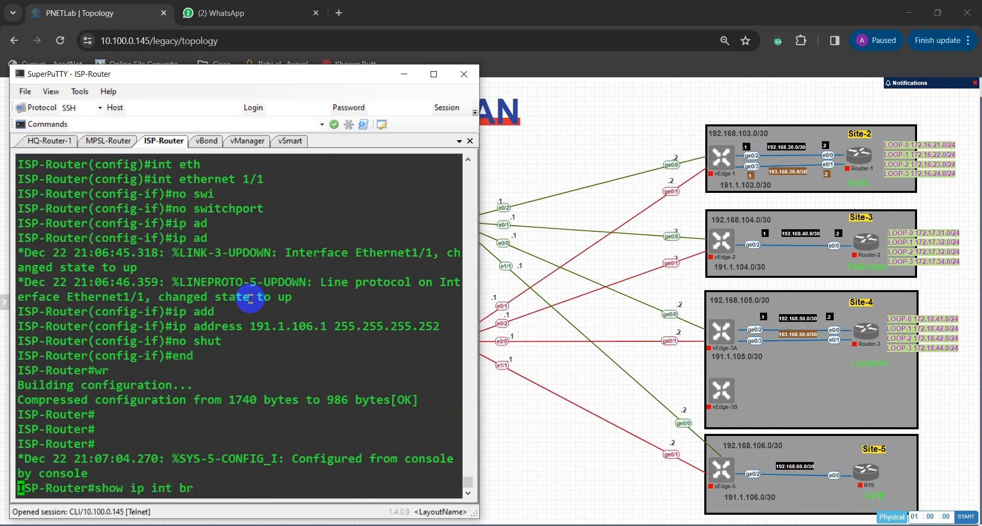
{"action": "key", "text": "Tab"}
{"action": "type", "text": "| no"}
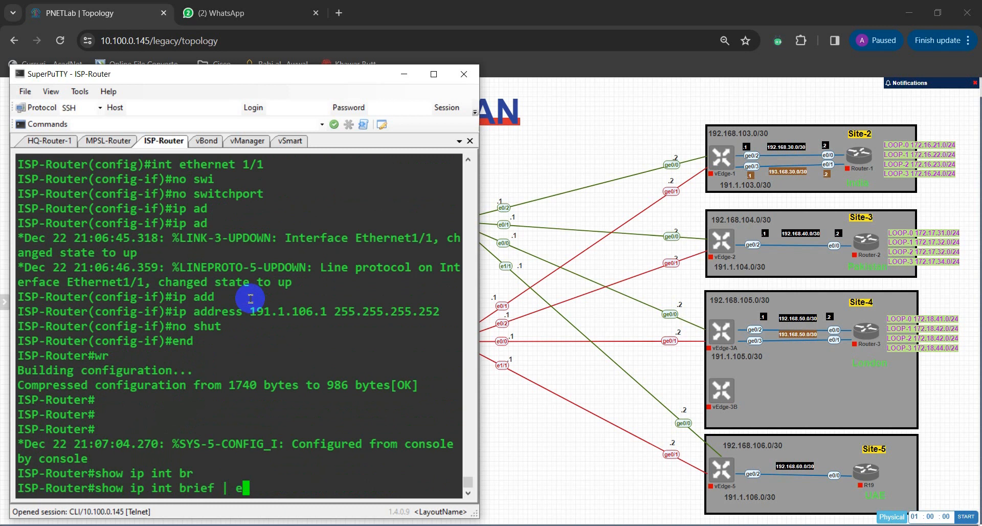
{"action": "type", "text": "x"}
{"action": "key", "text": "Tab"}
{"action": "type", "text": "un"}
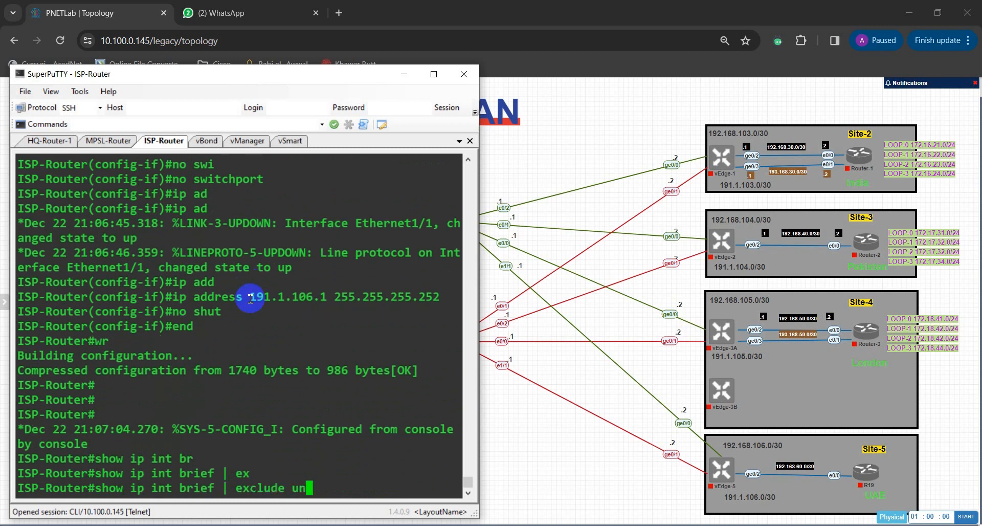
{"action": "key", "text": "Return"}
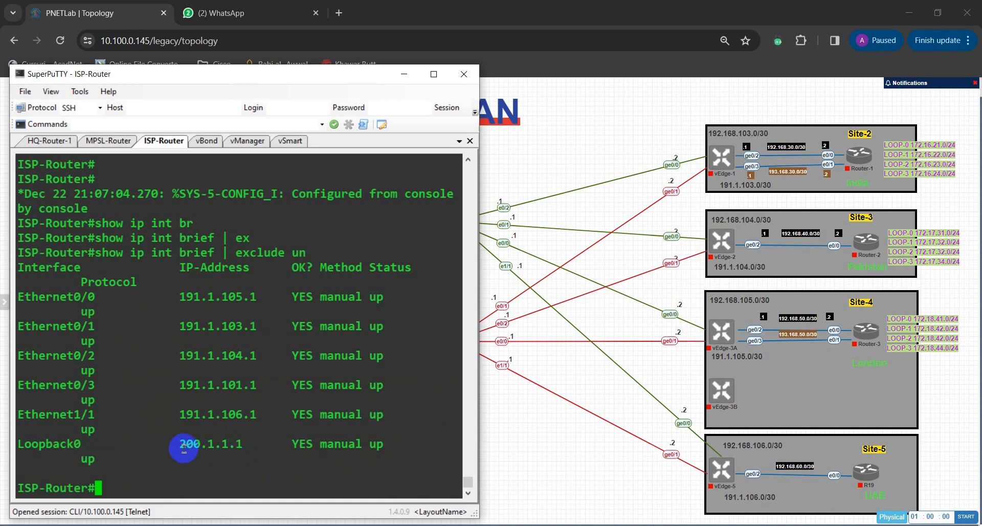
Step: Examine the Loopback0 entry and its IP address in ISP-Router's interface list, moving the terminal window off the topology's branch links
{"action": "left_click_drag", "start_coordinate": [180, 444], "coordinate": [244, 445]}
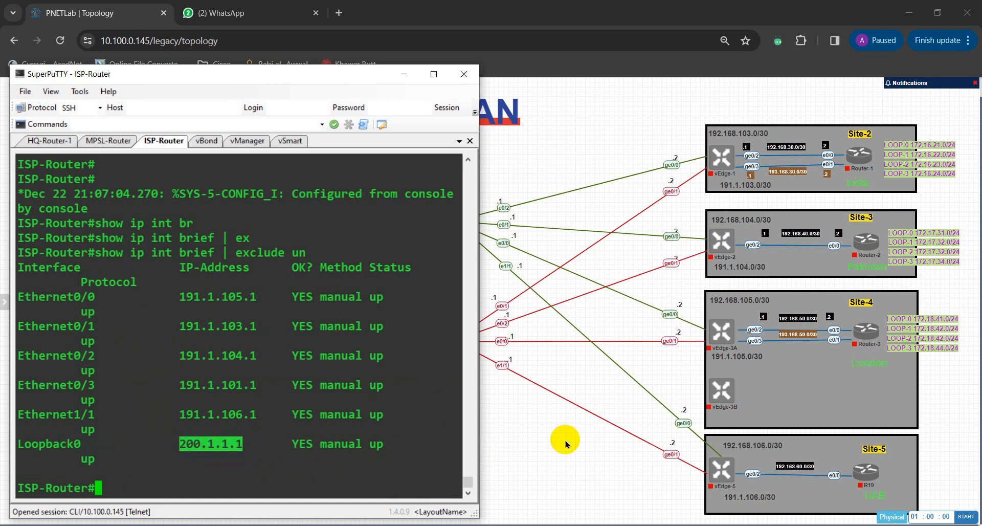
{"action": "left_click_drag", "start_coordinate": [257, 72], "coordinate": [324, 84]}
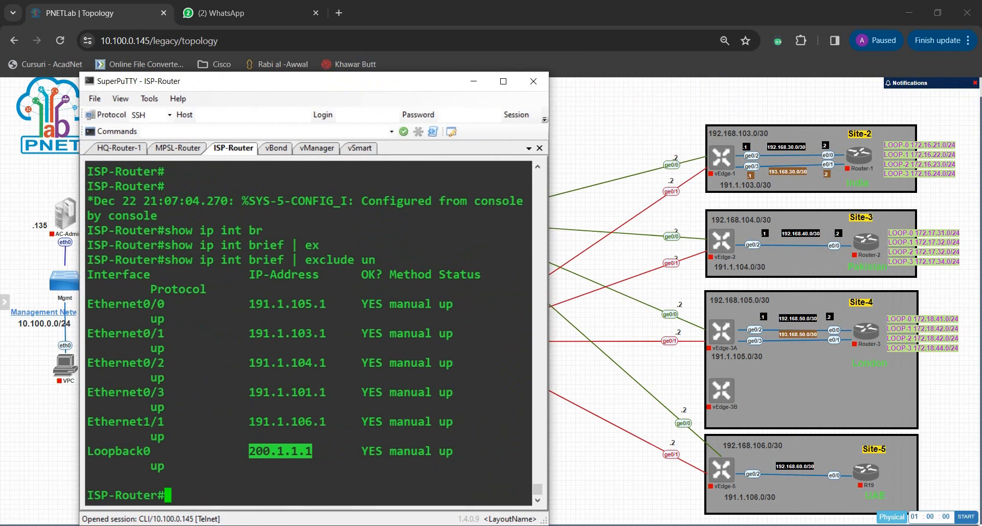
{"action": "left_click_drag", "start_coordinate": [93, 450], "coordinate": [313, 451]}
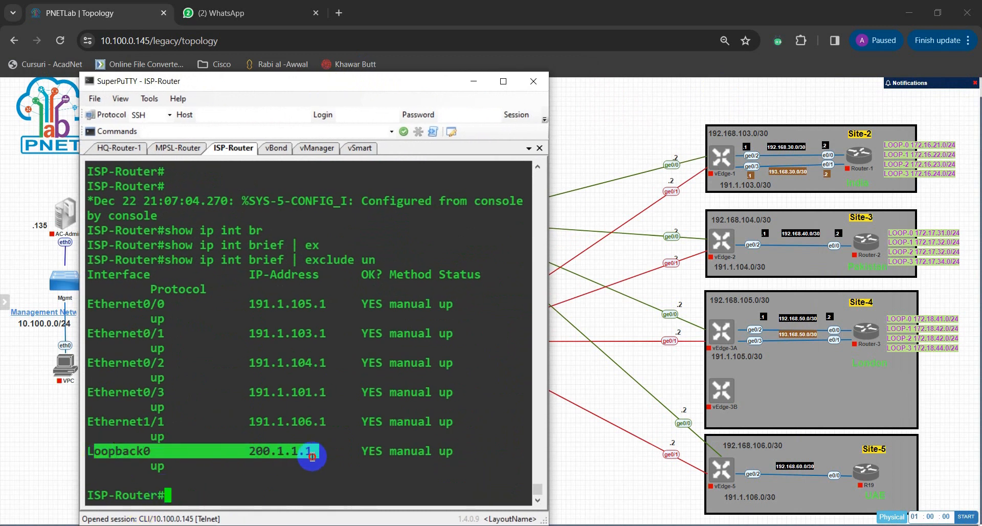
{"action": "left_click", "coordinate": [114, 455]}
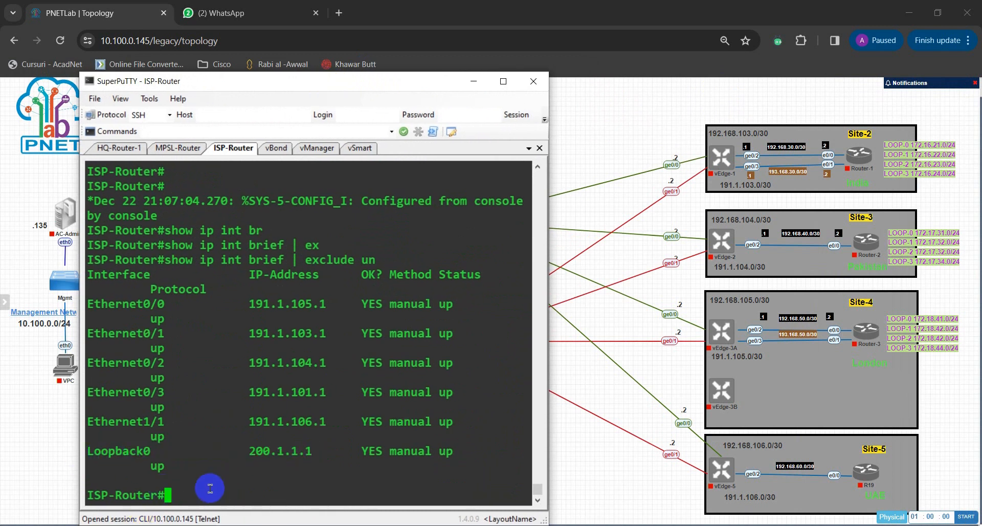
{"action": "left_click_drag", "start_coordinate": [248, 459], "coordinate": [325, 453]}
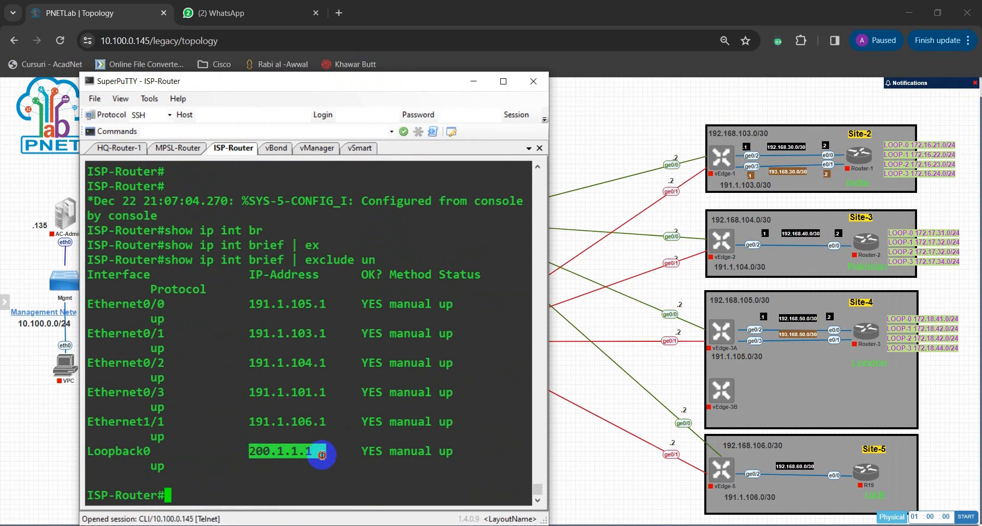
{"action": "left_click", "coordinate": [252, 490]}
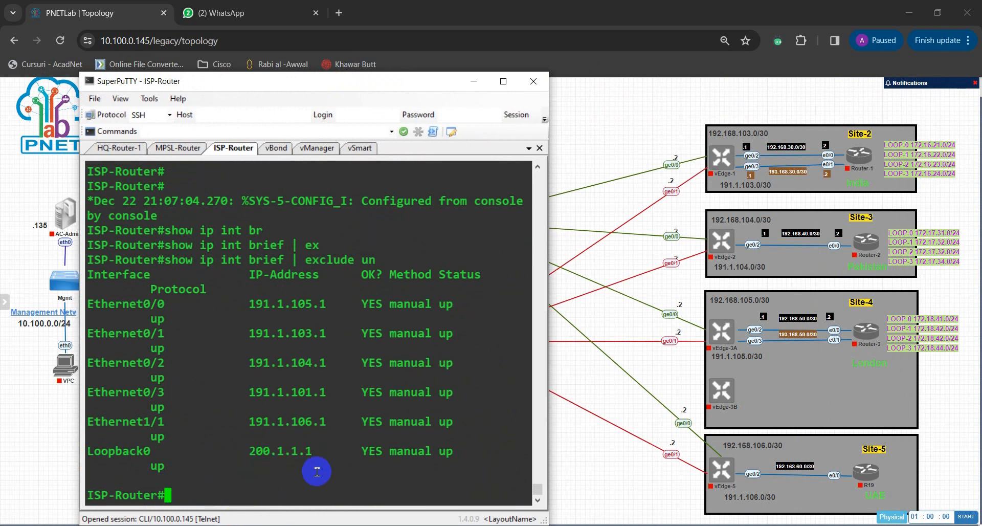
Step: Move the terminal window clear of the Site-1 topology and bring up the login prompt on the vBond console
{"action": "left_click_drag", "start_coordinate": [436, 86], "coordinate": [736, 82]}
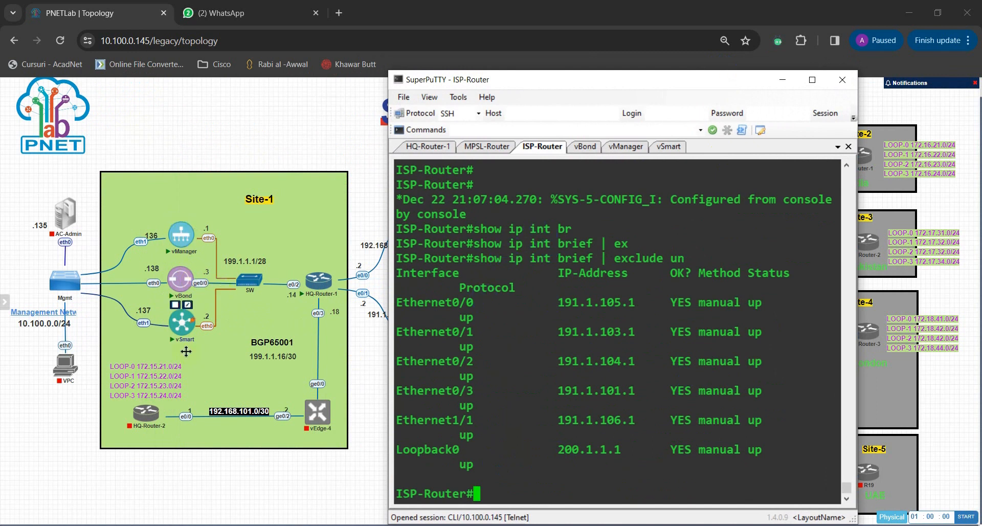
{"action": "mouse_move", "coordinate": [180, 290]}
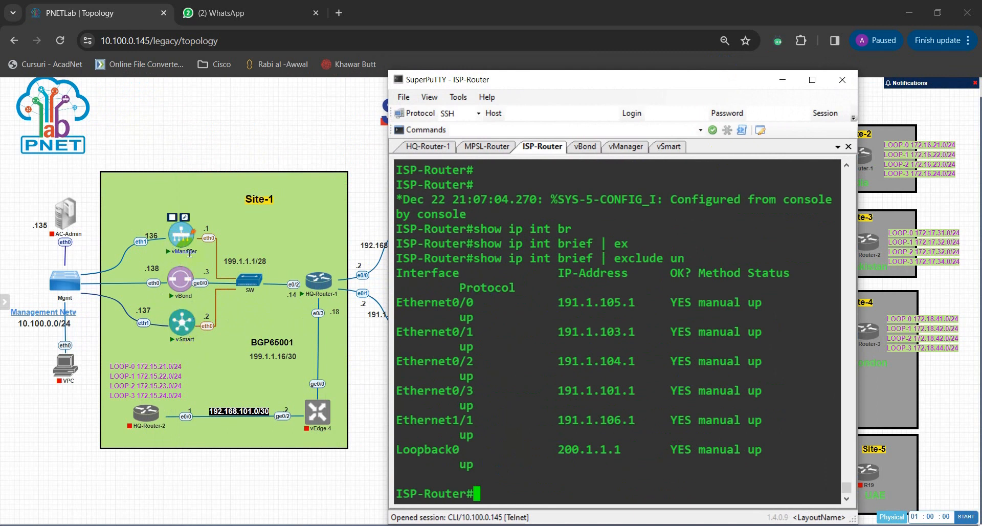
{"action": "left_click", "coordinate": [441, 254]}
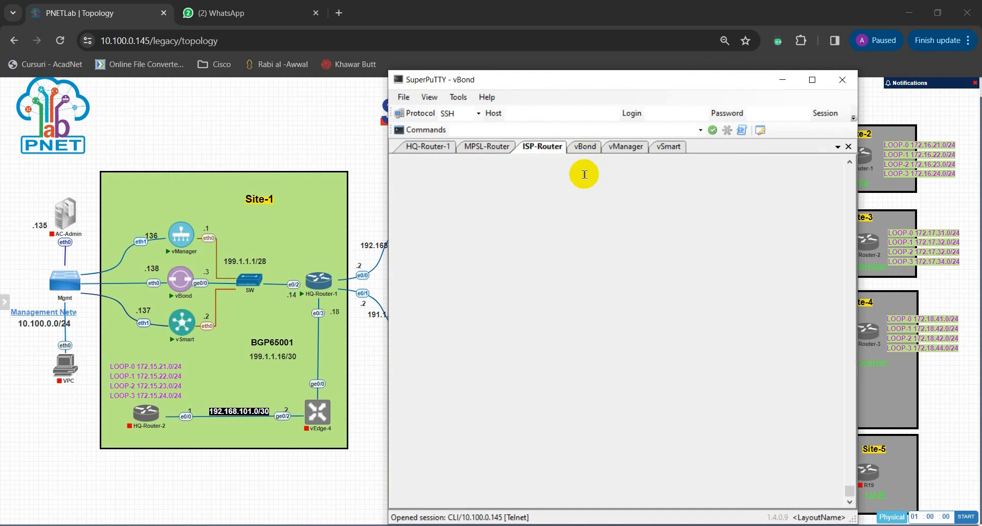
{"action": "left_click", "coordinate": [585, 147]}
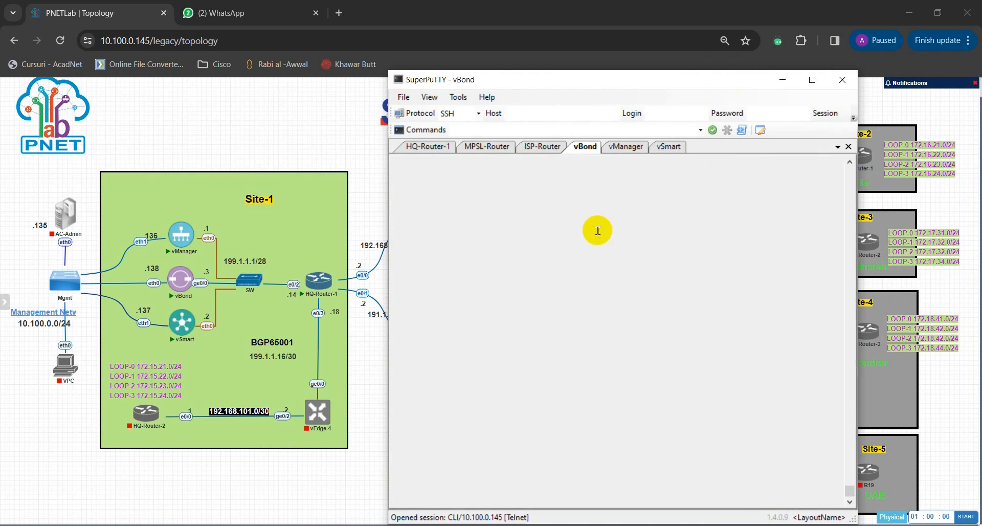
{"action": "left_click", "coordinate": [609, 269]}
{"action": "key", "text": "Return"}
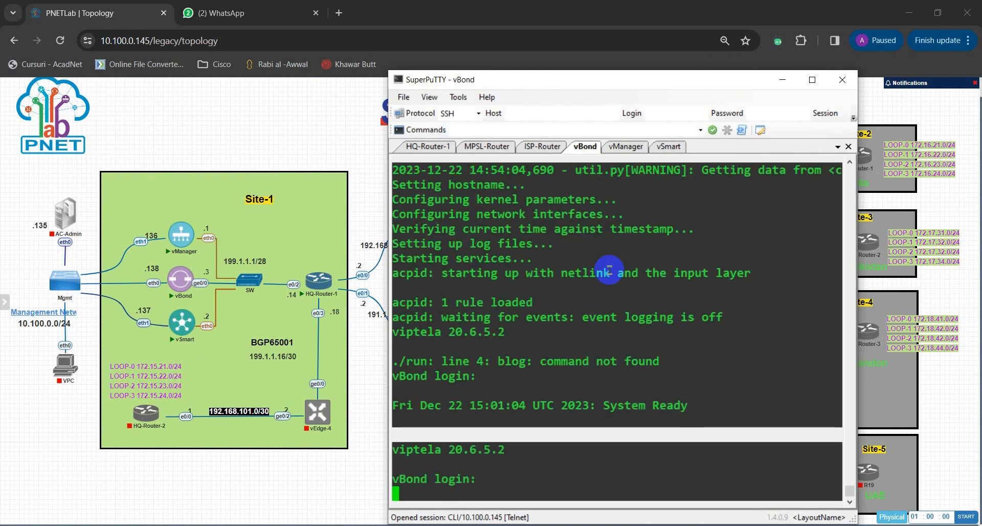
{"action": "key", "text": "Return"}
{"action": "key", "text": "Return"}
{"action": "key", "text": "Return"}
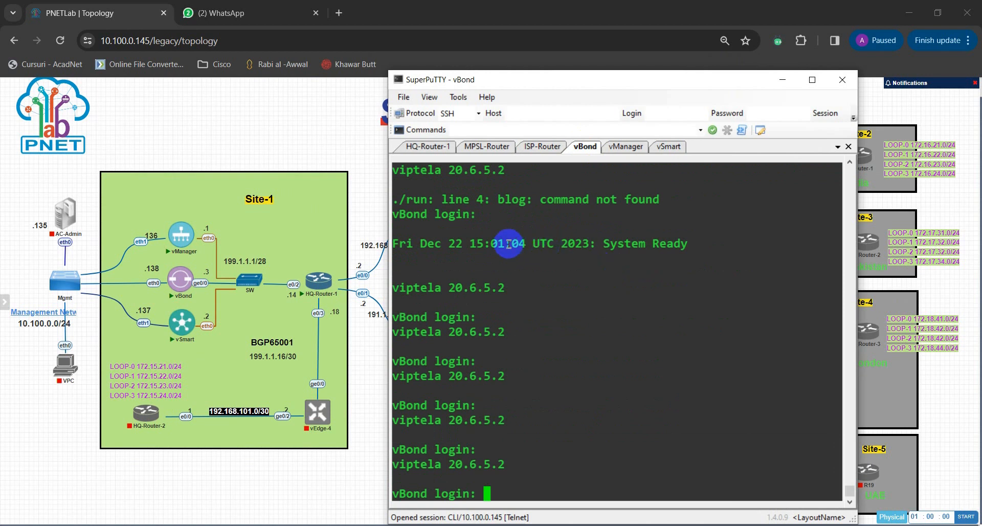
Step: Check vBond's boot output for the line reporting system readiness
{"action": "left_click_drag", "start_coordinate": [554, 244], "coordinate": [686, 244]}
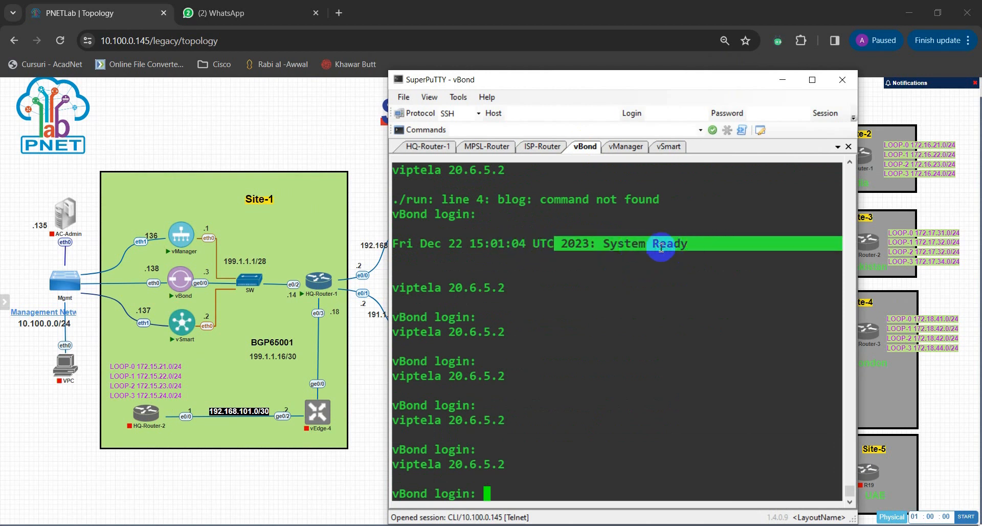
{"action": "left_click_drag", "start_coordinate": [589, 245], "coordinate": [678, 248]}
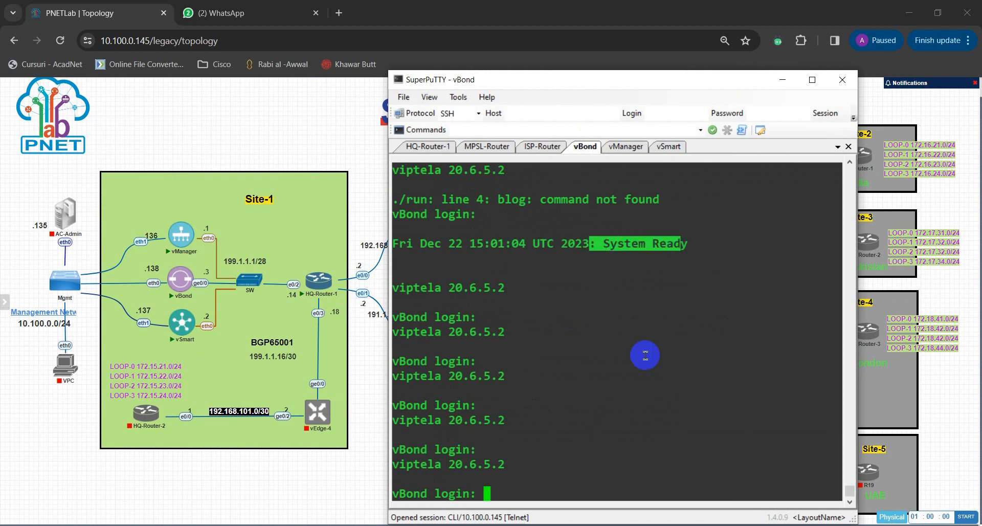
{"action": "left_click", "coordinate": [603, 411]}
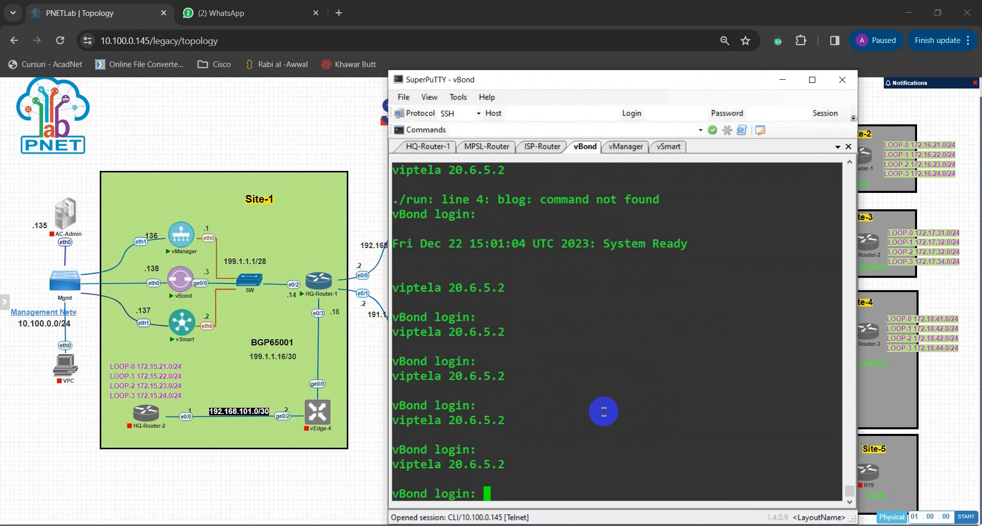
Step: Try to log in to vBond as admin with the account password
{"action": "type", "text": "admin"}
{"action": "key", "text": "Return"}
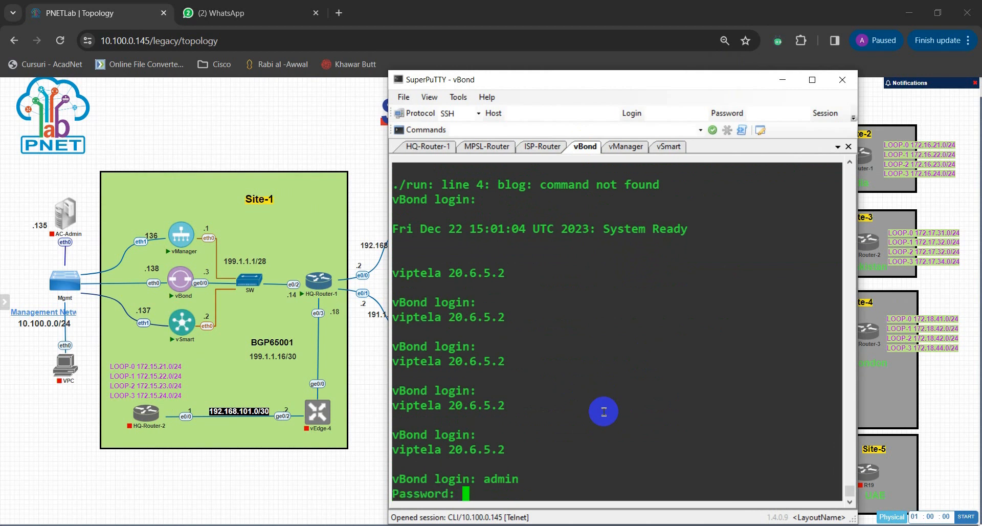
{"action": "key", "text": "Return"}
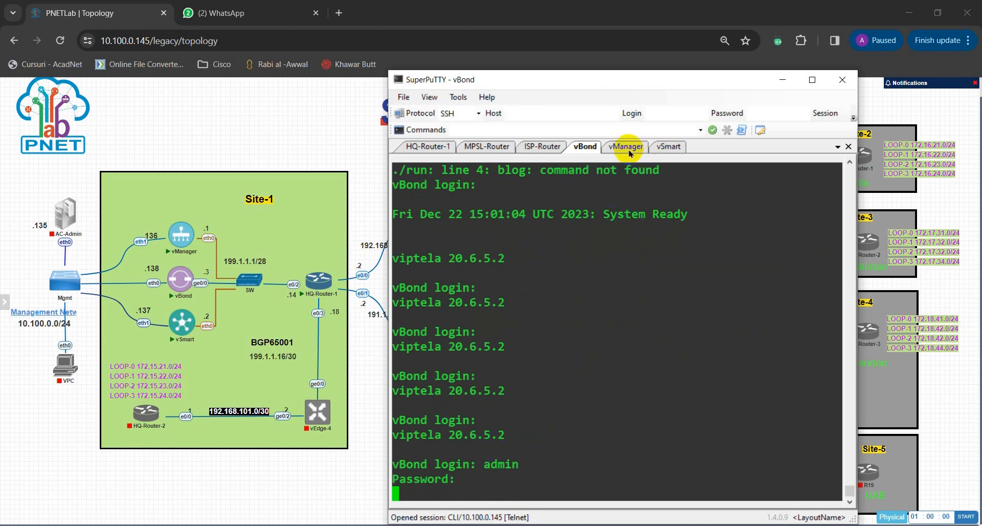
Step: Log in to the vSmart console as admin, entering the account password
{"action": "left_click", "coordinate": [665, 148]}
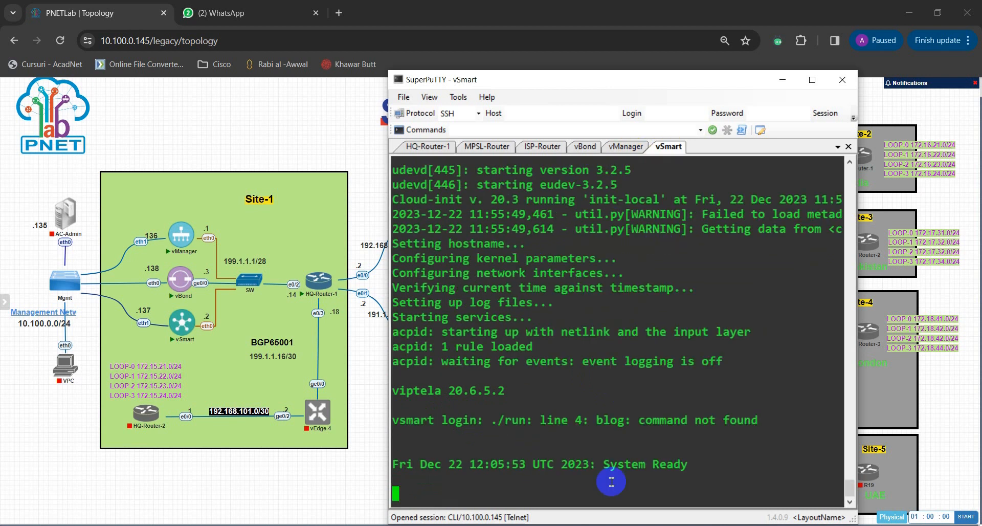
{"action": "key", "text": "Return"}
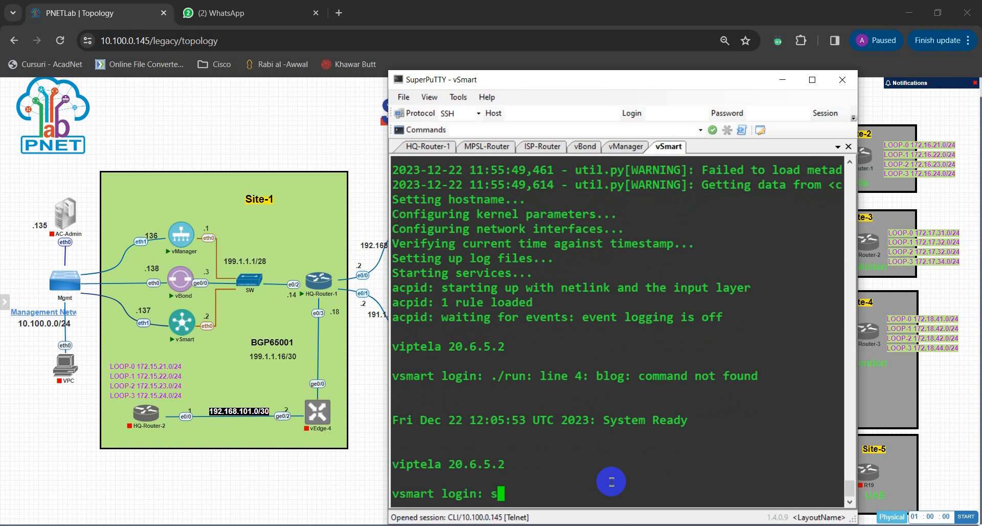
{"action": "type", "text": "admin"}
{"action": "key", "text": "Return"}
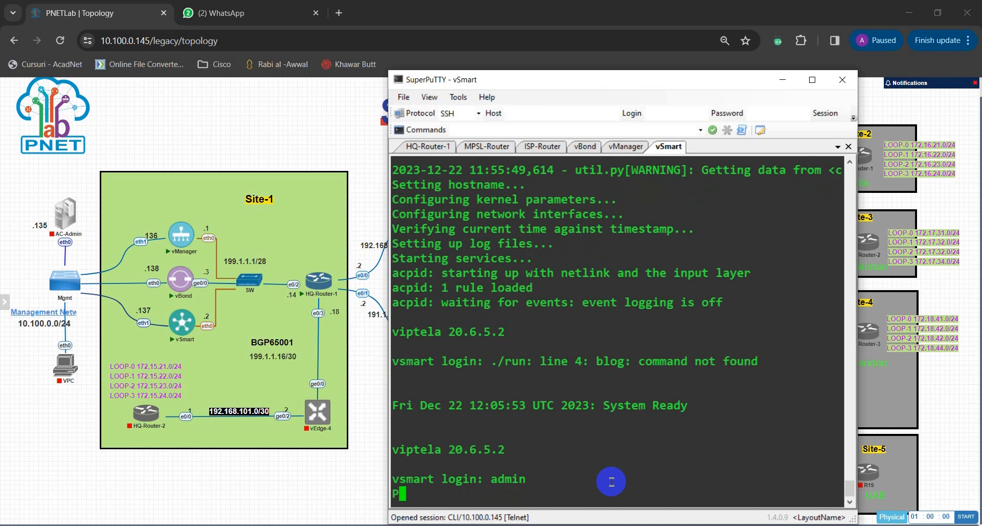
{"action": "key", "text": "Return"}
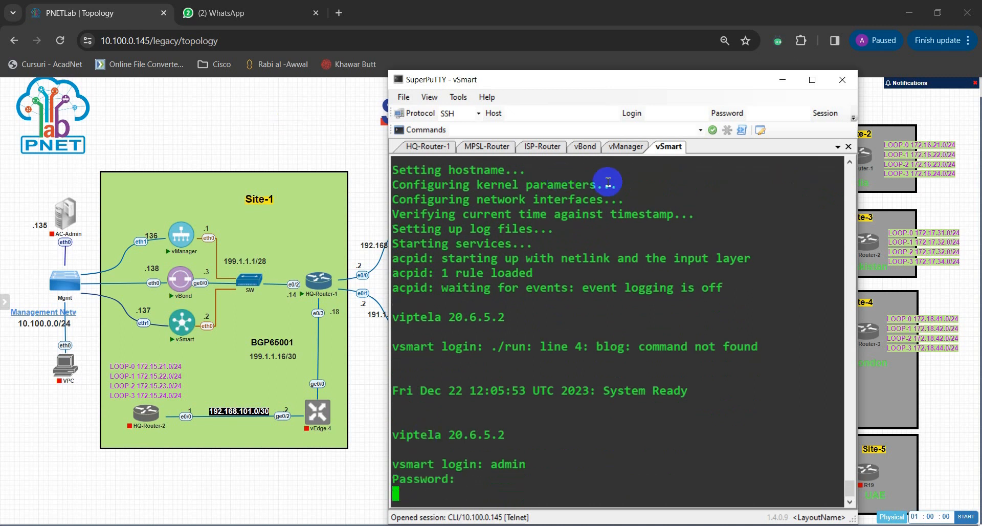
Step: Return to the vBond console and log in again as admin with the account password
{"action": "left_click", "coordinate": [585, 146]}
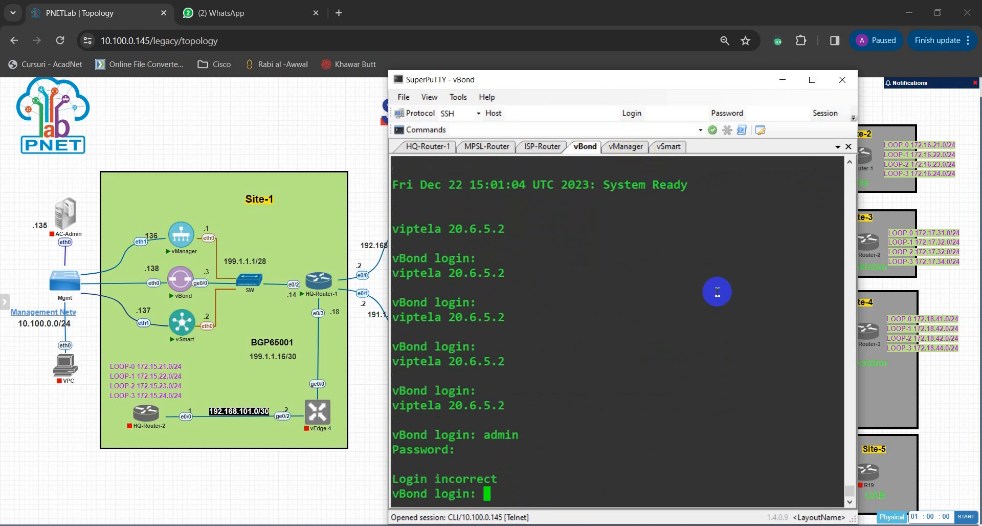
{"action": "type", "text": "admin"}
{"action": "key", "text": "Return"}
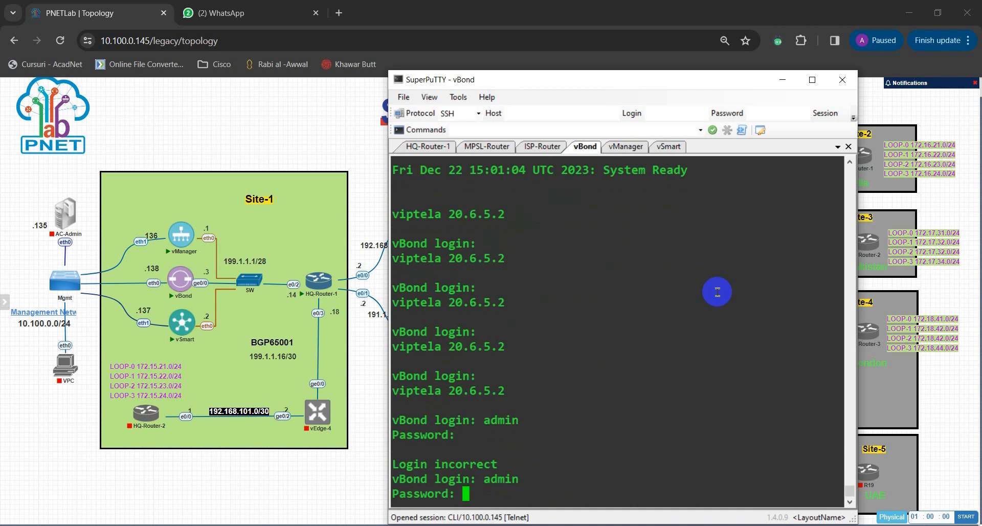
{"action": "key", "text": "Return"}
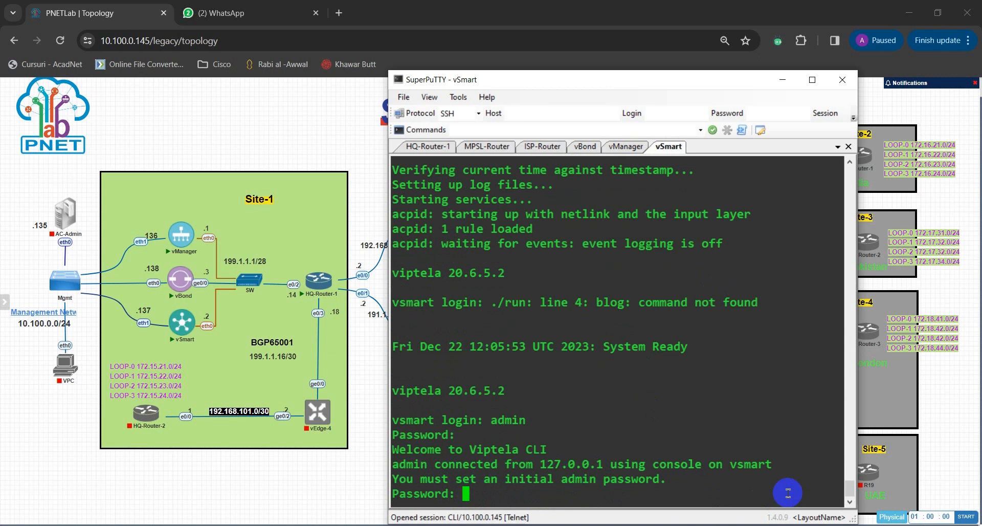
Step: Set the initial admin password on vSmart and re-enter the password to confirm it
{"action": "key", "text": "Return"}
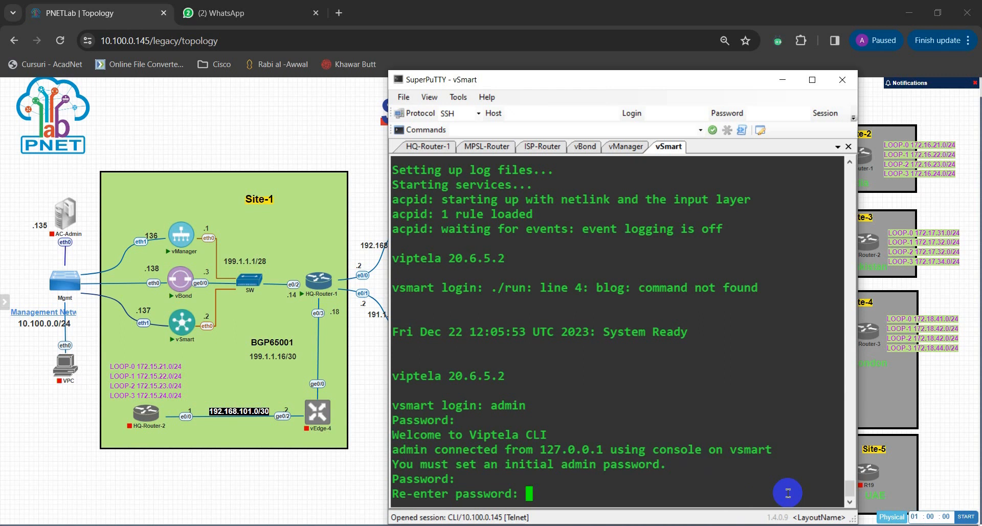
{"action": "key", "text": "Return"}
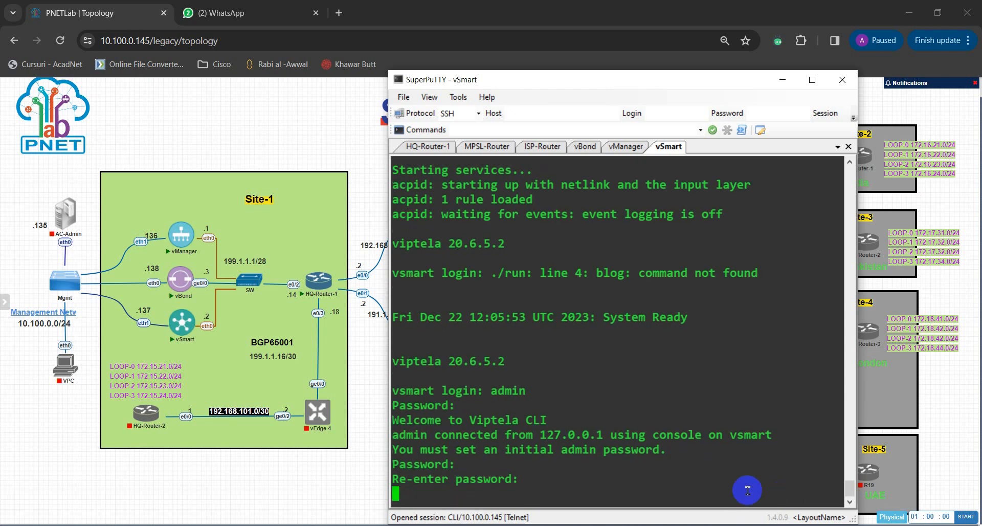
Step: Bring up vManager's login prompt and compare the Viptela software versions shown on the vManager, vSmart and vBond consoles
{"action": "left_click", "coordinate": [624, 147]}
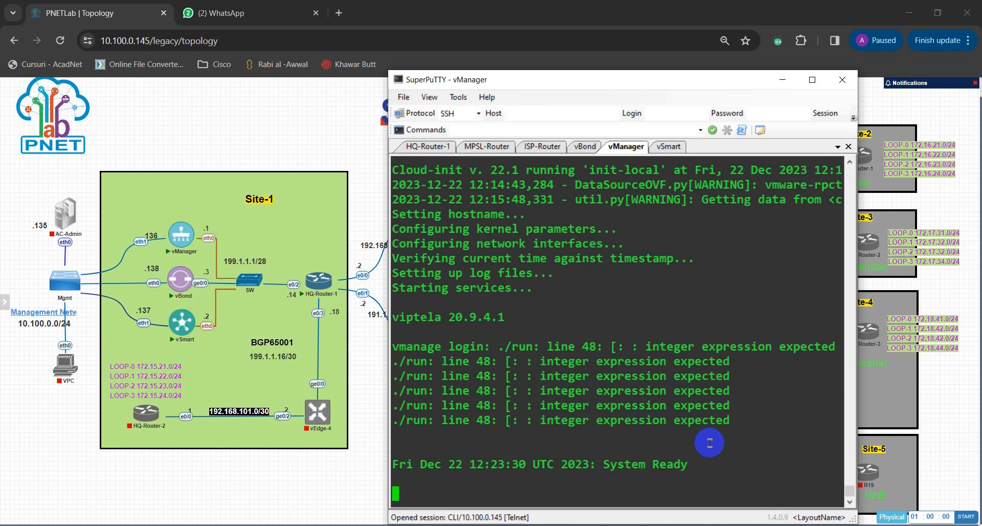
{"action": "key", "text": "Return"}
{"action": "key", "text": "Return"}
{"action": "key", "text": "Return"}
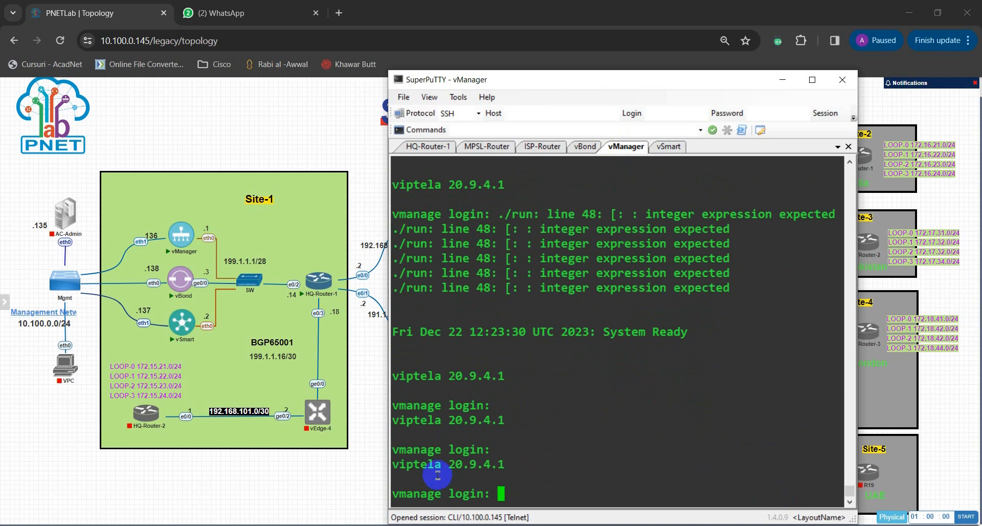
{"action": "left_click_drag", "start_coordinate": [392, 463], "coordinate": [505, 471]}
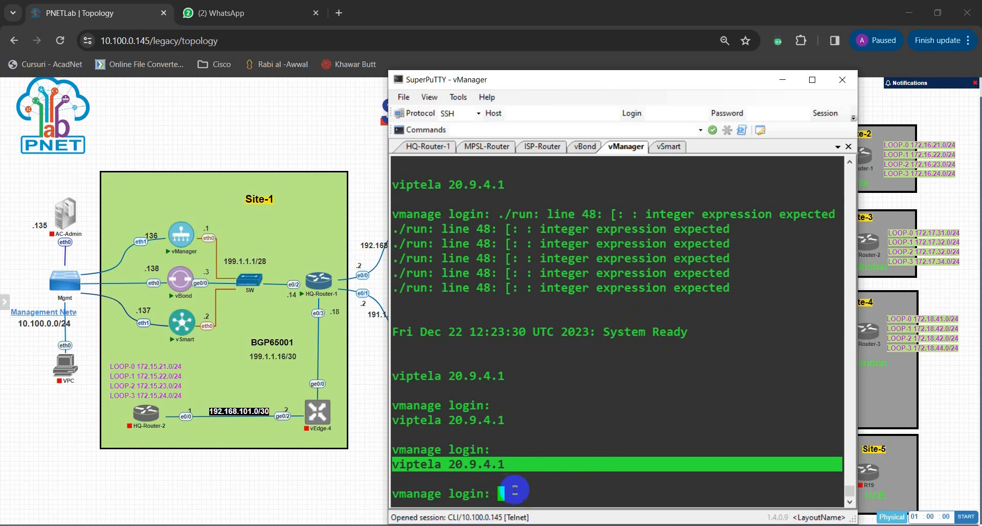
{"action": "left_click", "coordinate": [667, 147]}
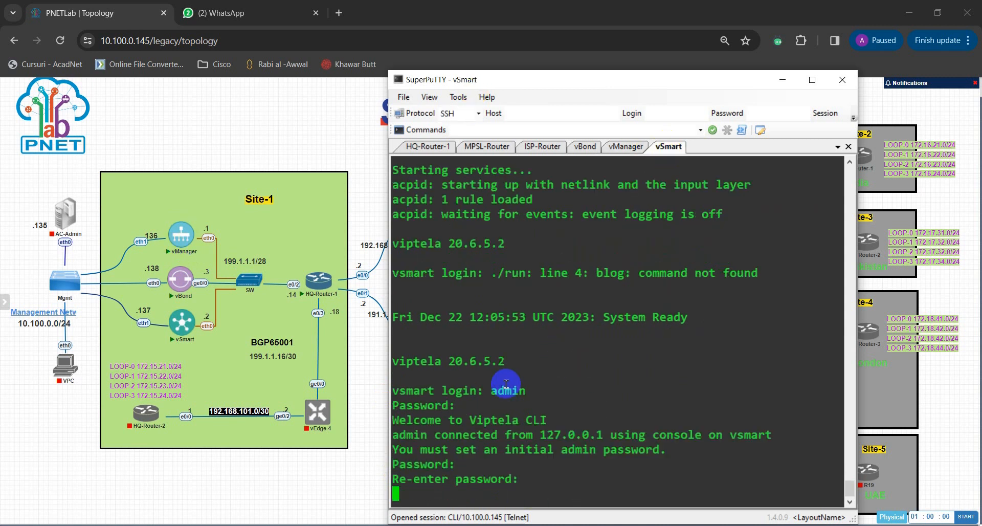
{"action": "left_click_drag", "start_coordinate": [449, 361], "coordinate": [497, 361]}
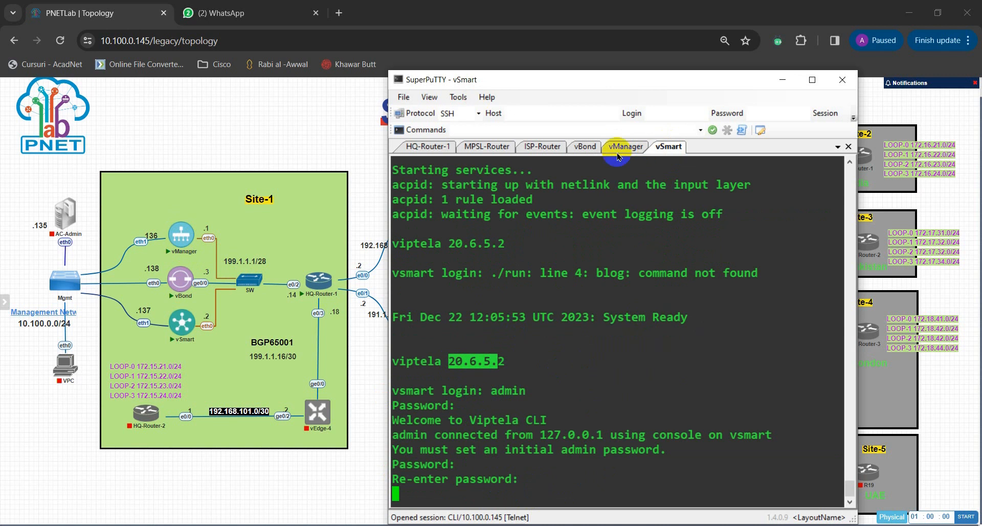
{"action": "left_click", "coordinate": [584, 147]}
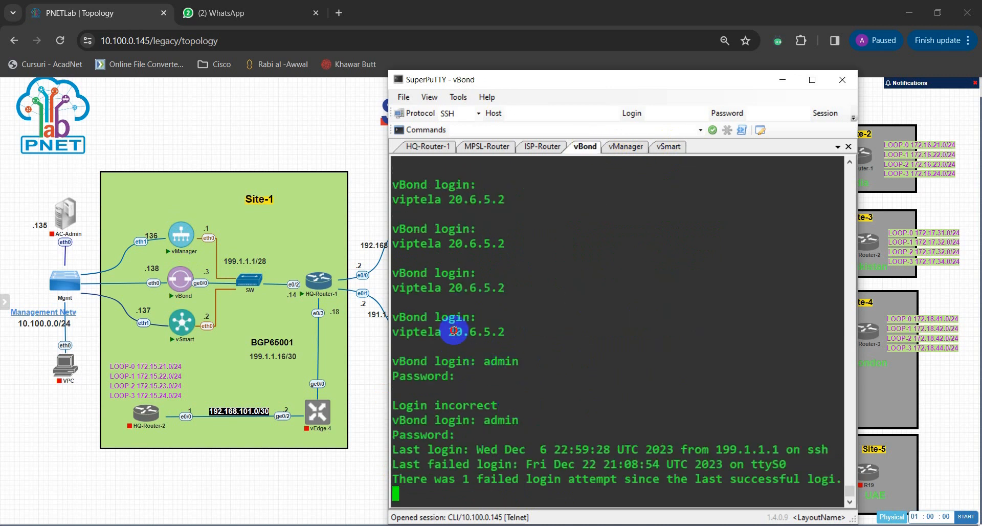
{"action": "left_click_drag", "start_coordinate": [449, 331], "coordinate": [506, 332]}
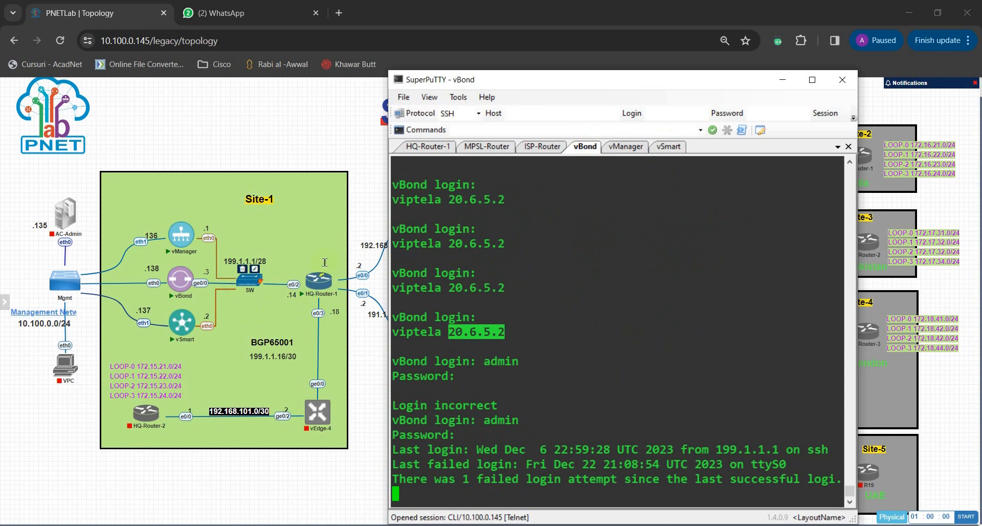
{"action": "left_click", "coordinate": [621, 152]}
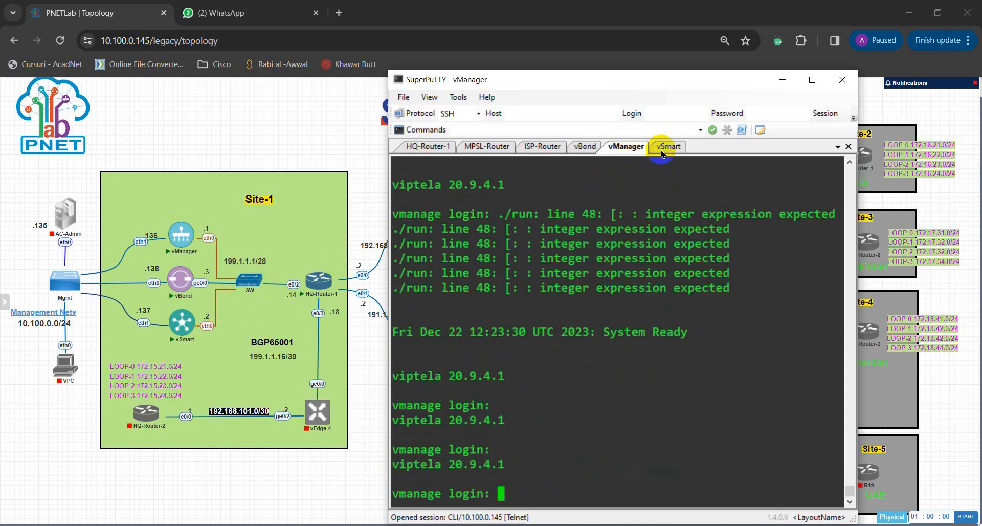
{"action": "left_click", "coordinate": [583, 147]}
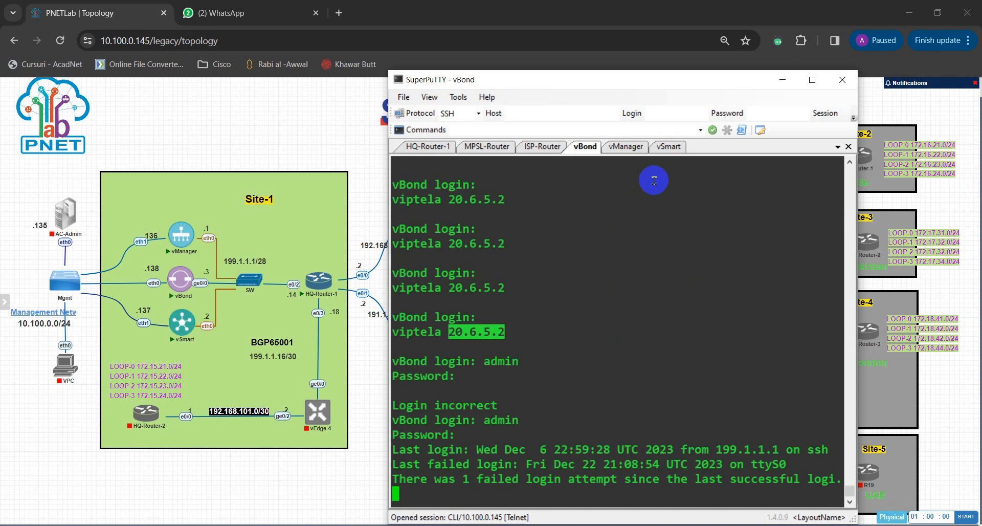
Step: Log in to the vManager console as admin, entering the account password
{"action": "left_click", "coordinate": [625, 149]}
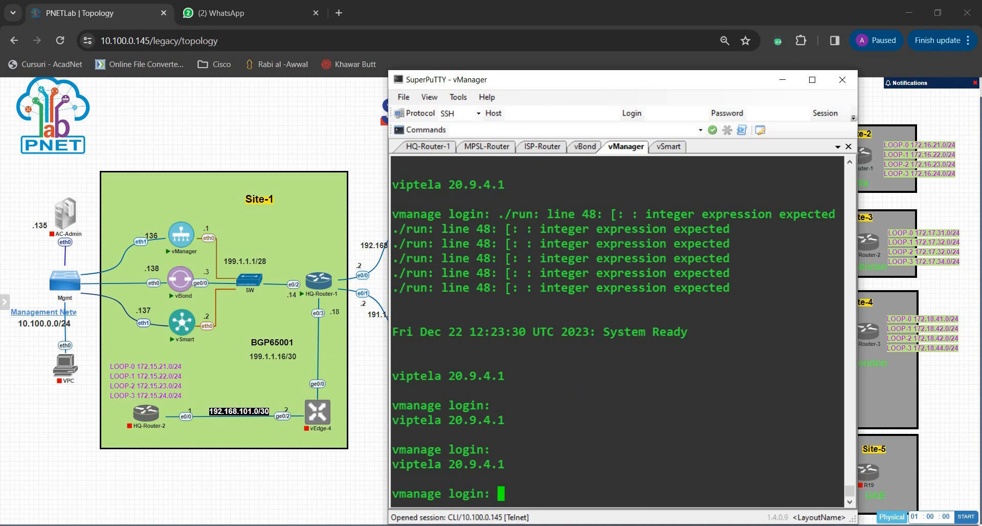
{"action": "type", "text": "admin"}
{"action": "key", "text": "Return"}
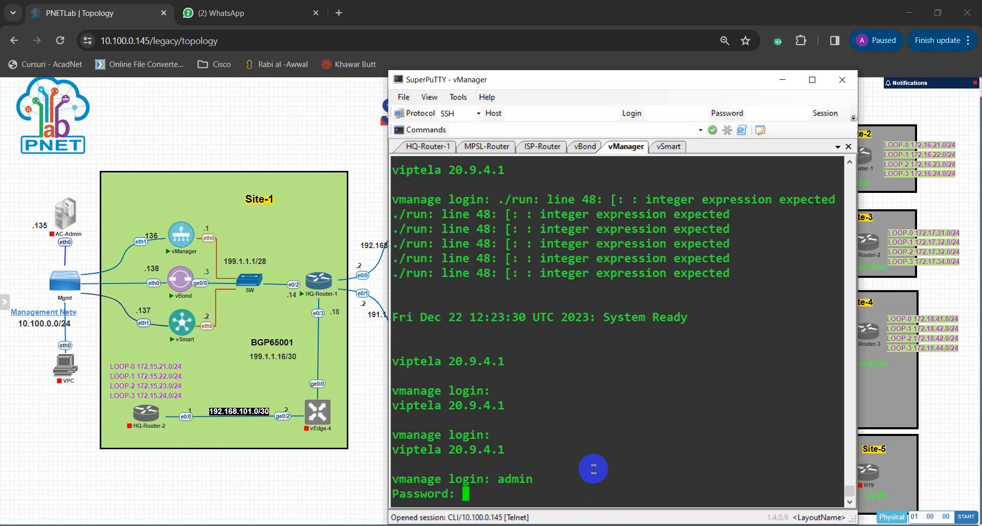
{"action": "key", "text": "Return"}
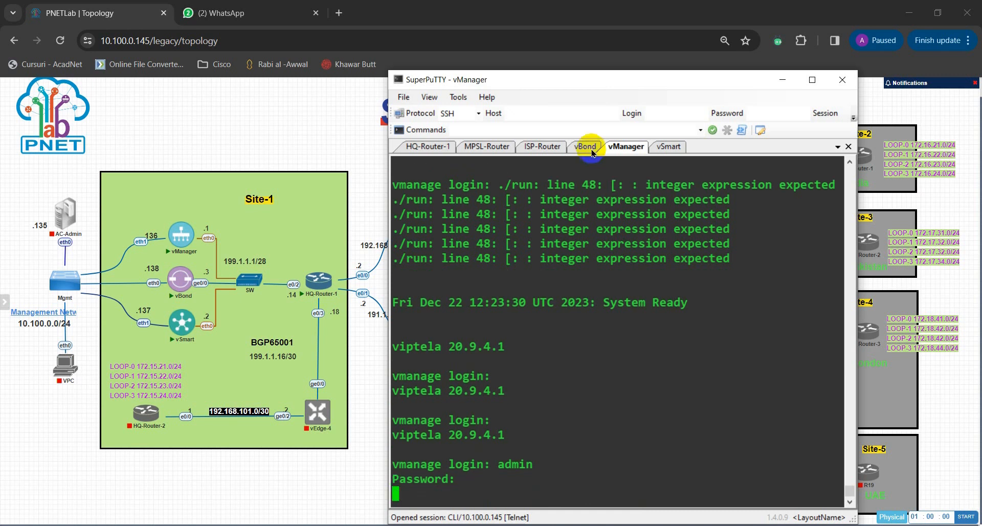
Step: Check the vBond console, return to vManager, and set and re-enter its initial admin password
{"action": "left_click", "coordinate": [592, 152]}
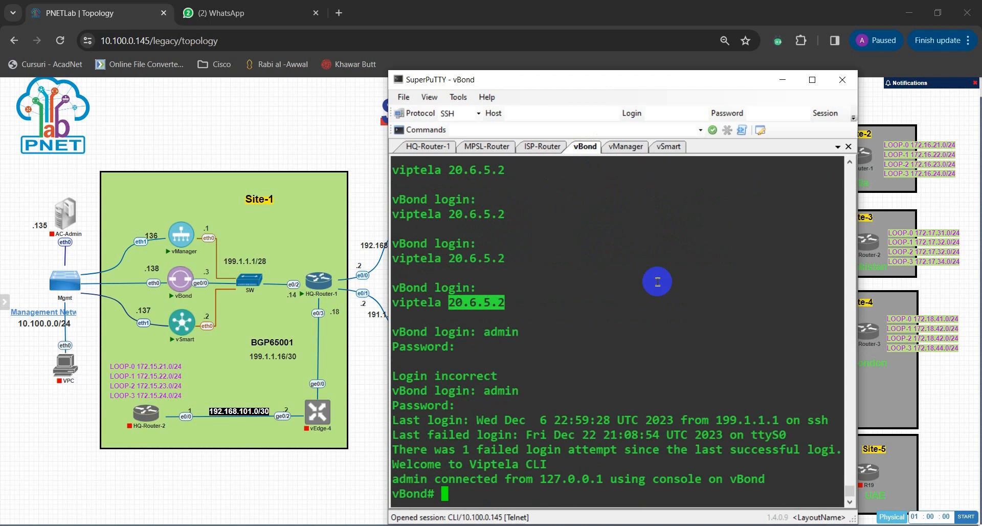
{"action": "left_click", "coordinate": [626, 147]}
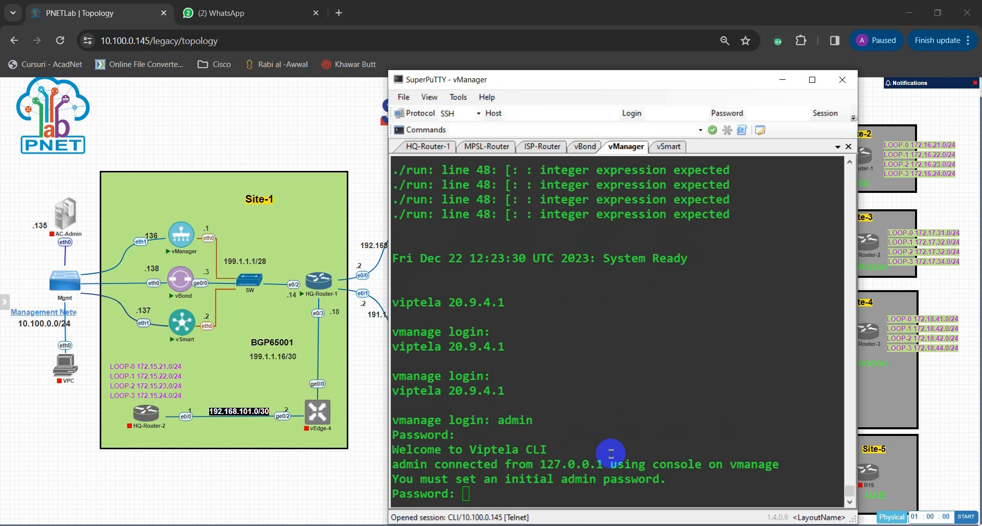
{"action": "left_click", "coordinate": [590, 438]}
{"action": "key", "text": "Return"}
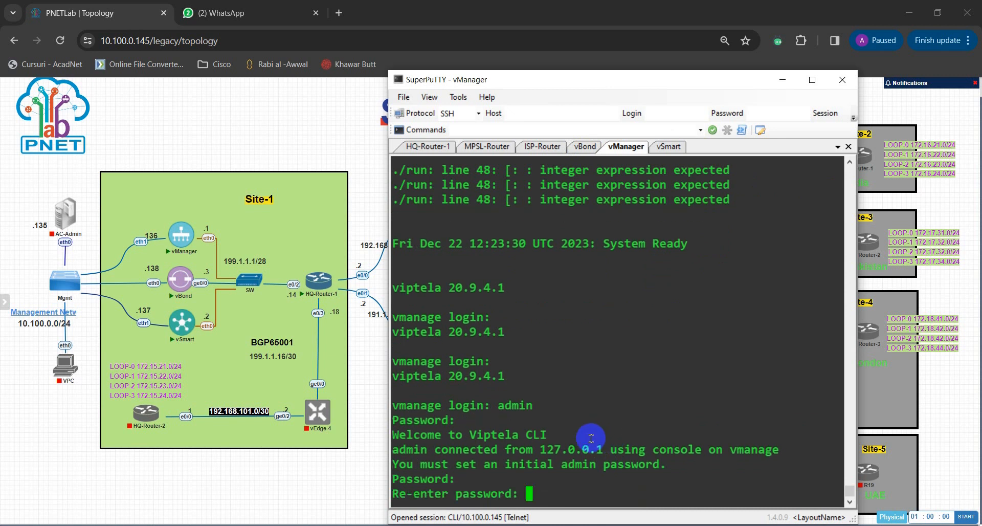
{"action": "key", "text": "Return"}
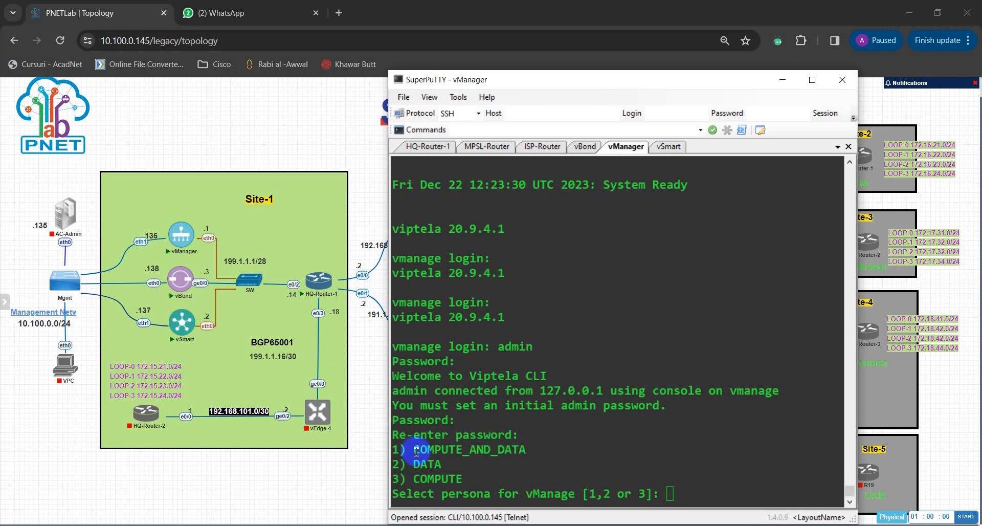
Step: Select persona 1, COMPUTE_AND_DATA, for vManage and confirm the choice
{"action": "left_click", "coordinate": [687, 504]}
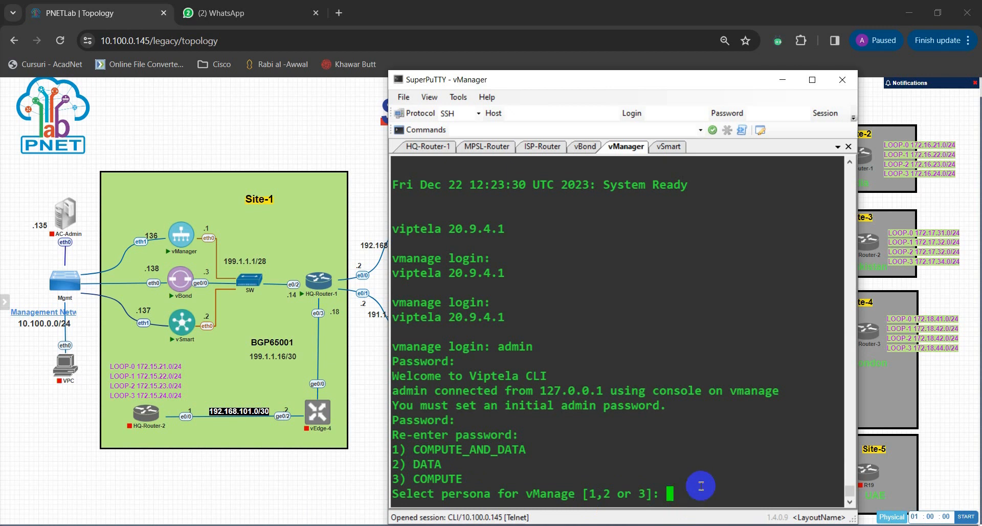
{"action": "type", "text": "1"}
{"action": "key", "text": "Return"}
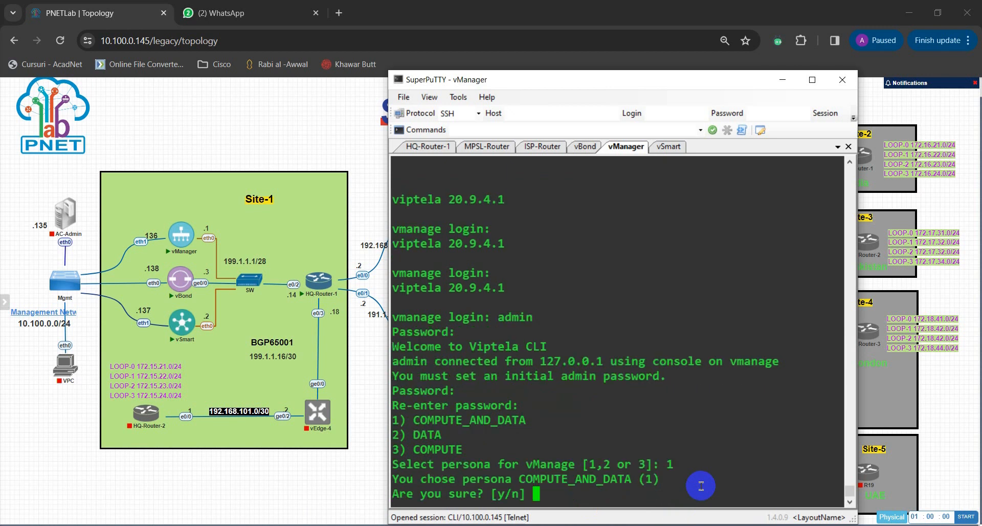
{"action": "type", "text": "Y"}
{"action": "key", "text": "Return"}
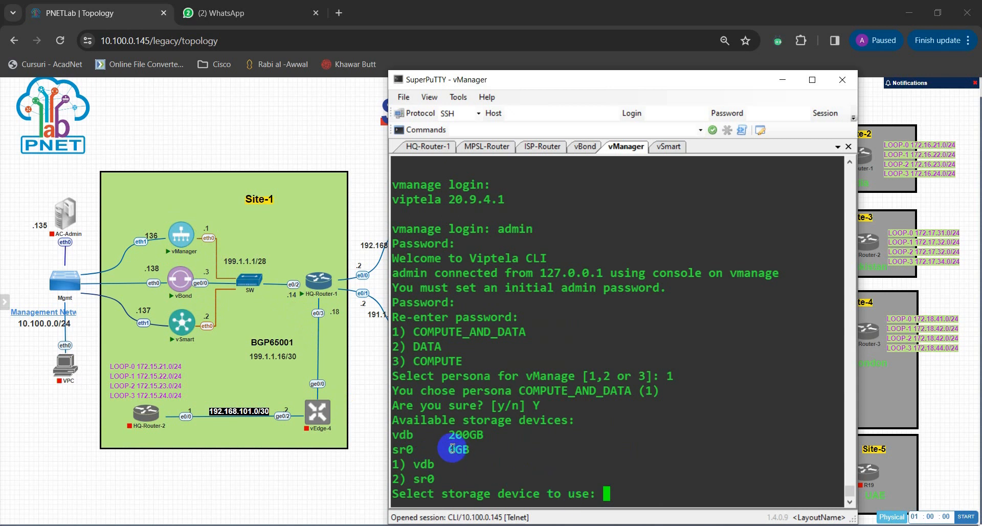
Step: Choose storage device 1, vdb, for vManage and agree to format it
{"action": "left_click_drag", "start_coordinate": [448, 434], "coordinate": [483, 435]}
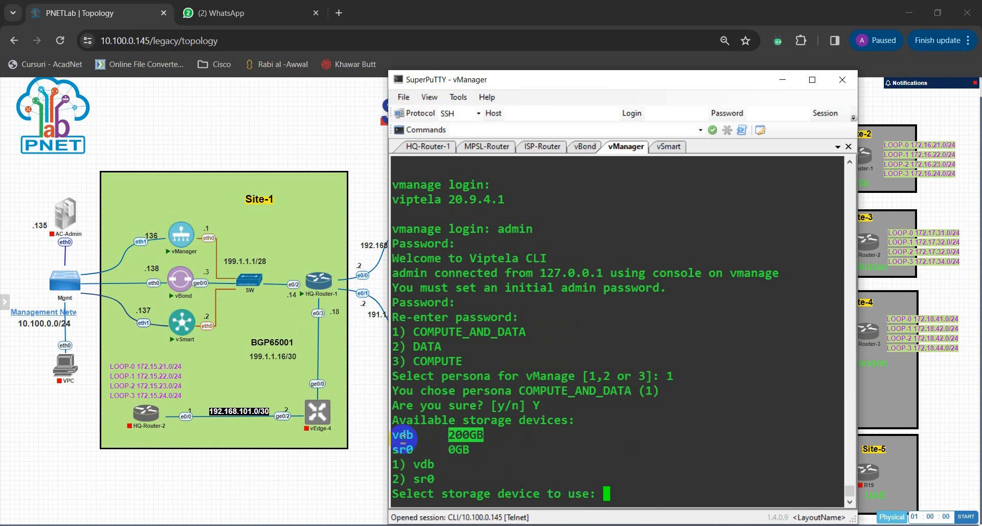
{"action": "left_click_drag", "start_coordinate": [392, 435], "coordinate": [480, 436]}
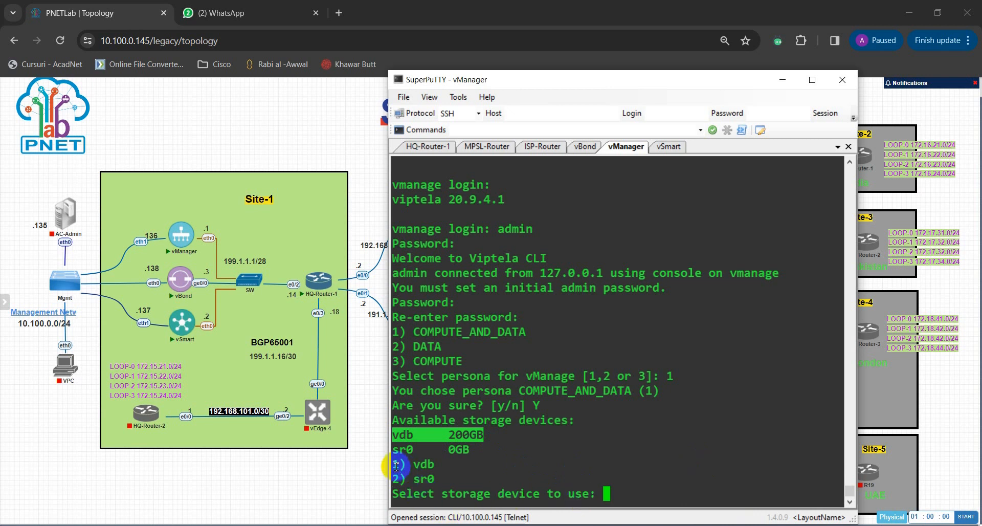
{"action": "left_click_drag", "start_coordinate": [392, 464], "coordinate": [434, 466]}
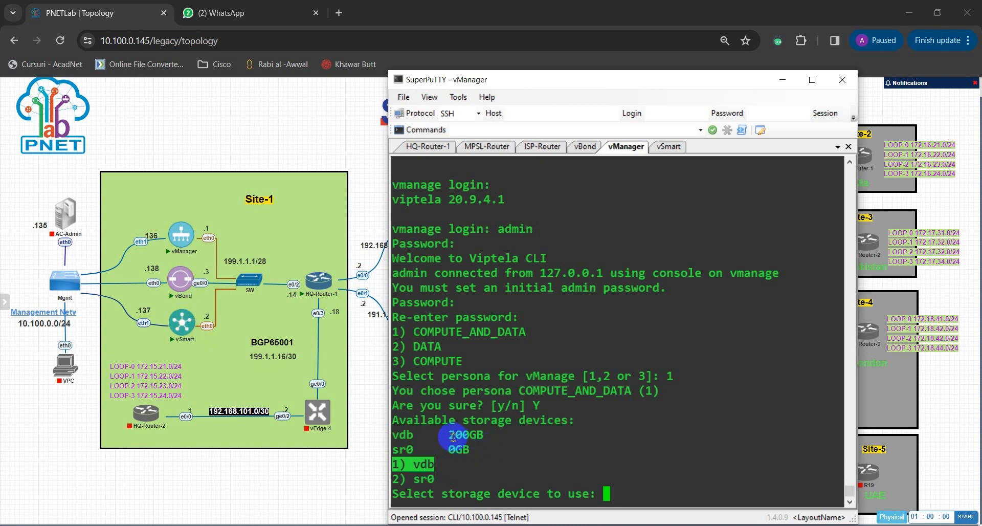
{"action": "left_click_drag", "start_coordinate": [449, 435], "coordinate": [481, 435]}
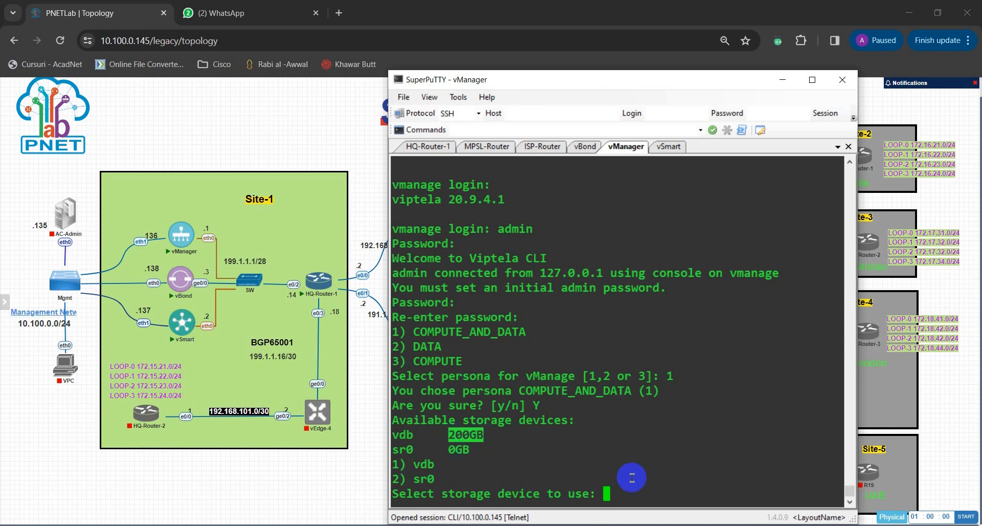
{"action": "left_click", "coordinate": [704, 475]}
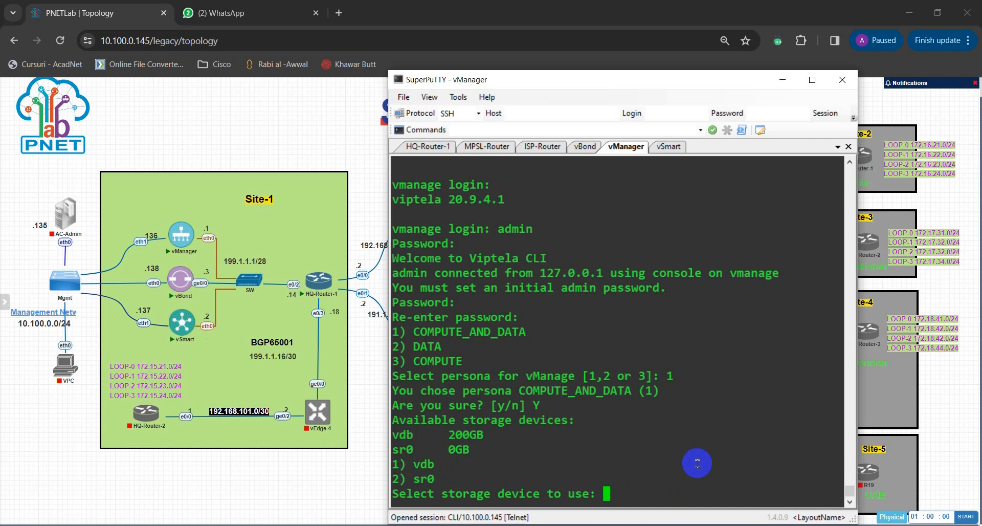
{"action": "type", "text": "1"}
{"action": "key", "text": "Return"}
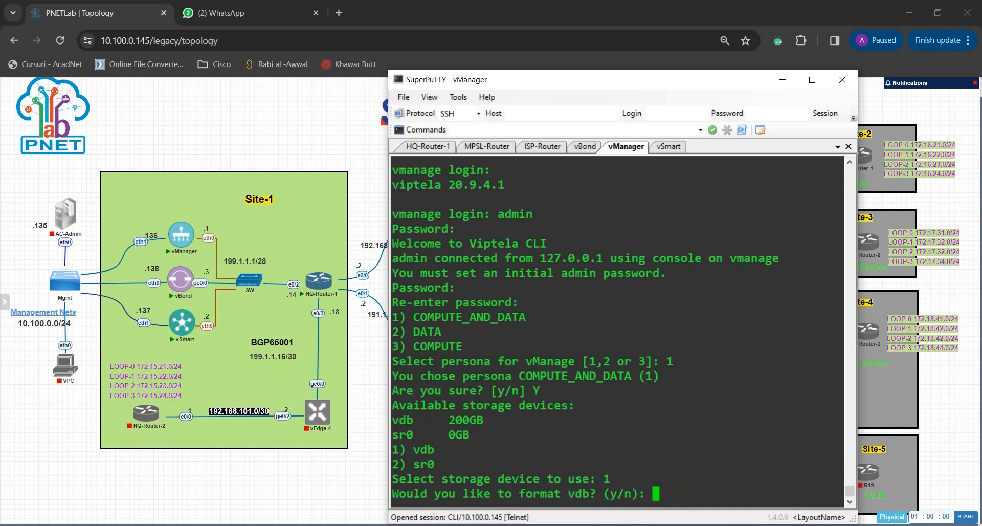
{"action": "type", "text": "y"}
{"action": "key", "text": "Return"}
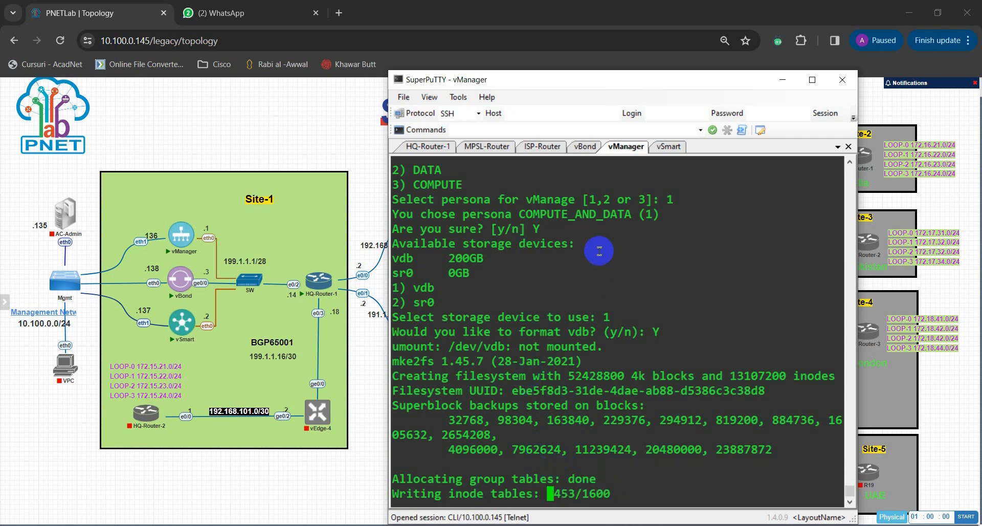
Step: Check the vSmart and vBond consoles and return to vManager to view the formatting progress
{"action": "left_click", "coordinate": [669, 147]}
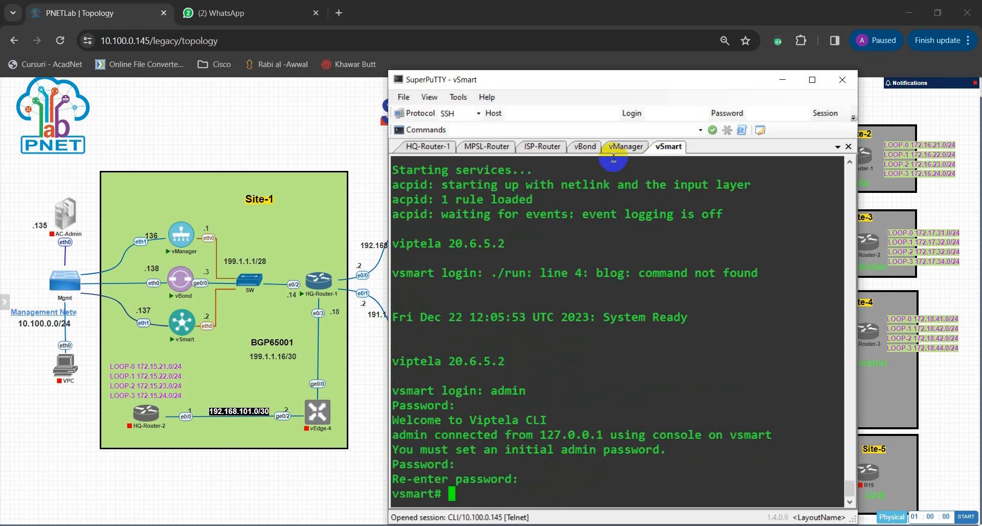
{"action": "left_click", "coordinate": [586, 148]}
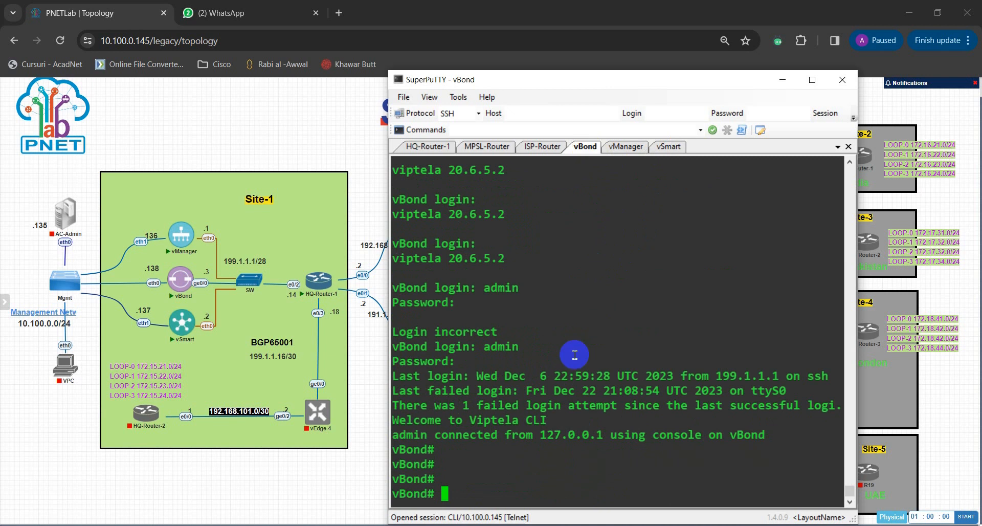
{"action": "left_click", "coordinate": [667, 148]}
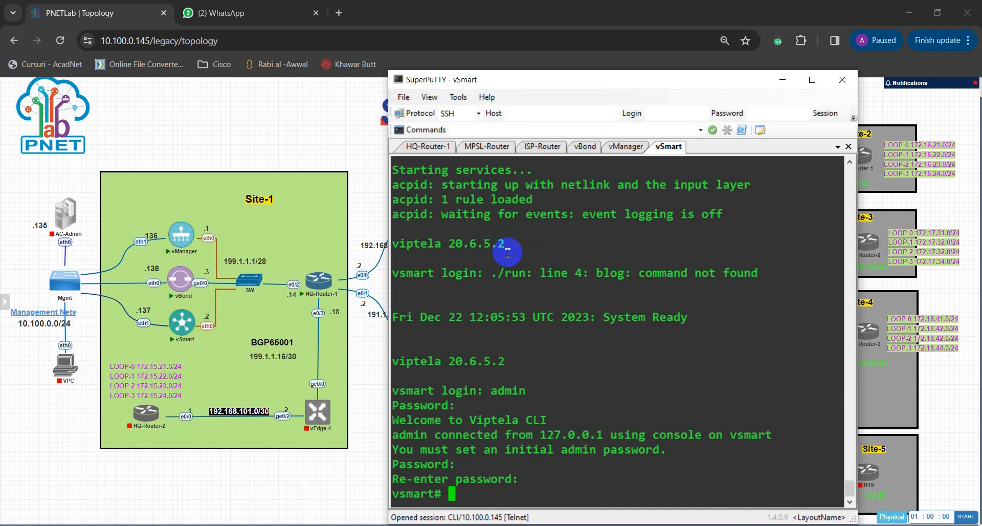
{"action": "left_click", "coordinate": [626, 146]}
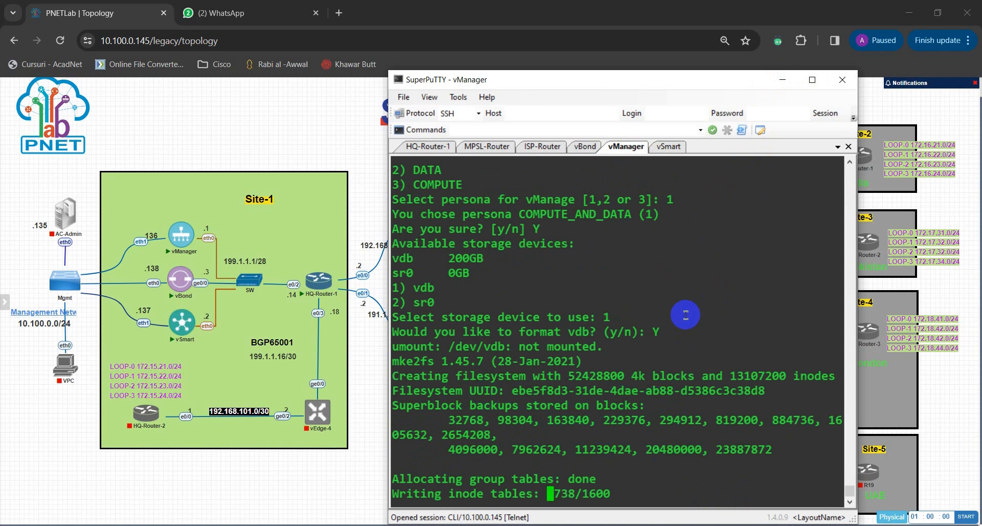
Step: Examine the topology's Site-1 controller links and management network, comparing the management subnet with the lab server's IP address
{"action": "left_click", "coordinate": [230, 153]}
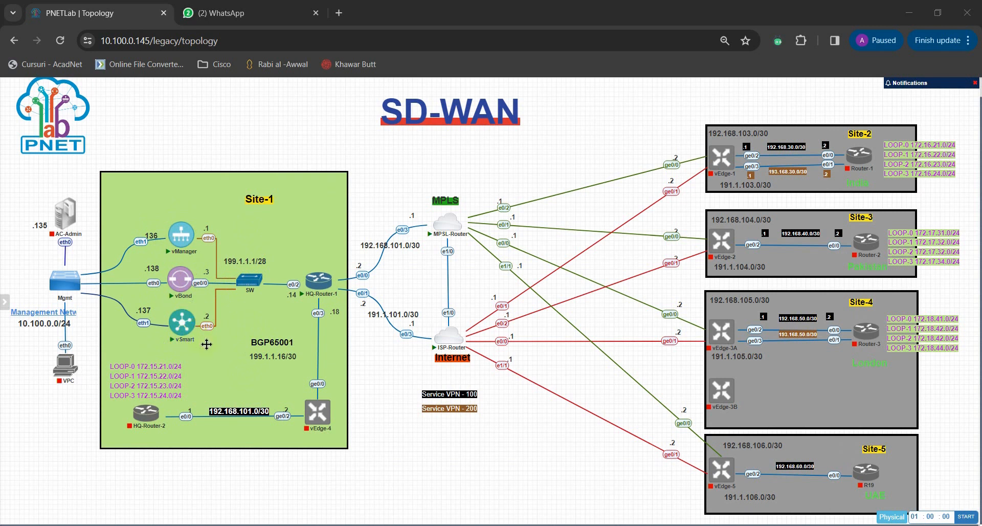
{"action": "mouse_move", "coordinate": [188, 339]}
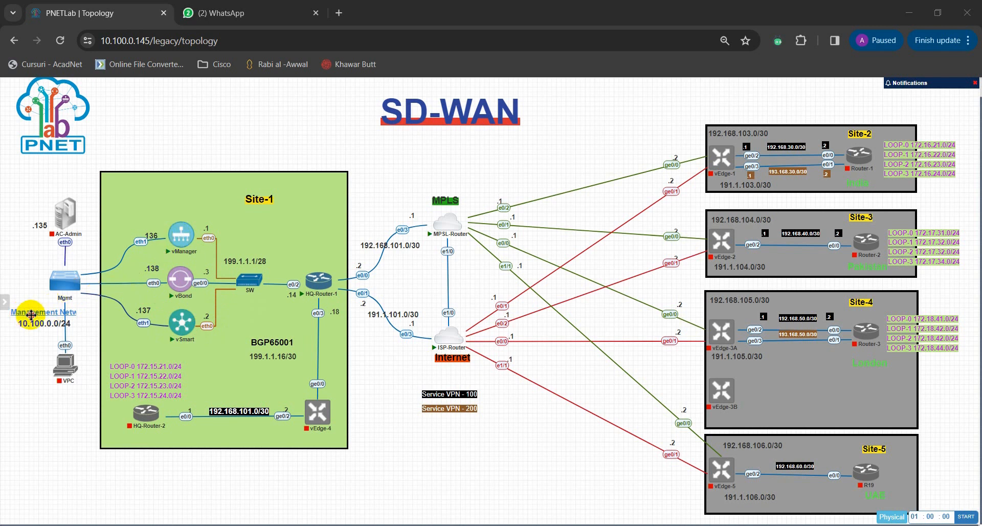
{"action": "left_click_drag", "start_coordinate": [32, 315], "coordinate": [33, 312]}
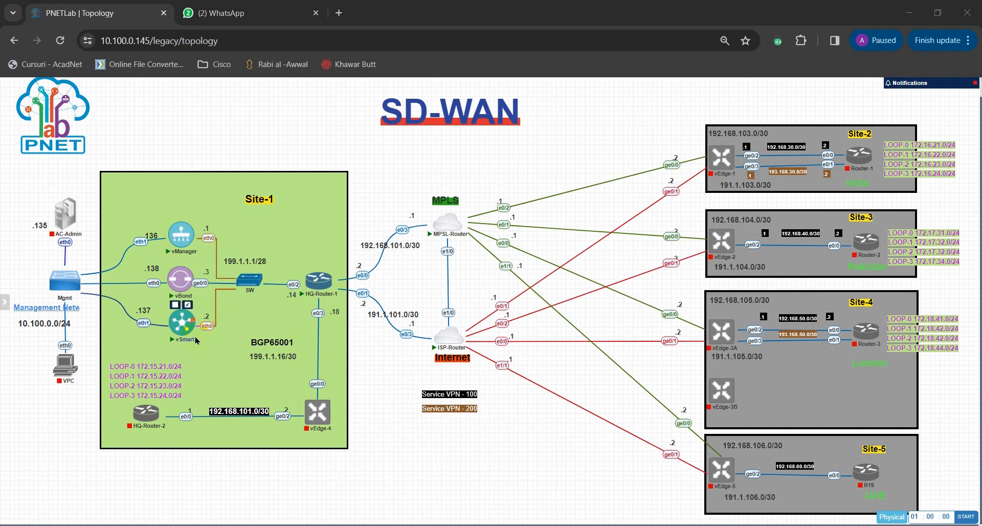
{"action": "left_click", "coordinate": [207, 325]}
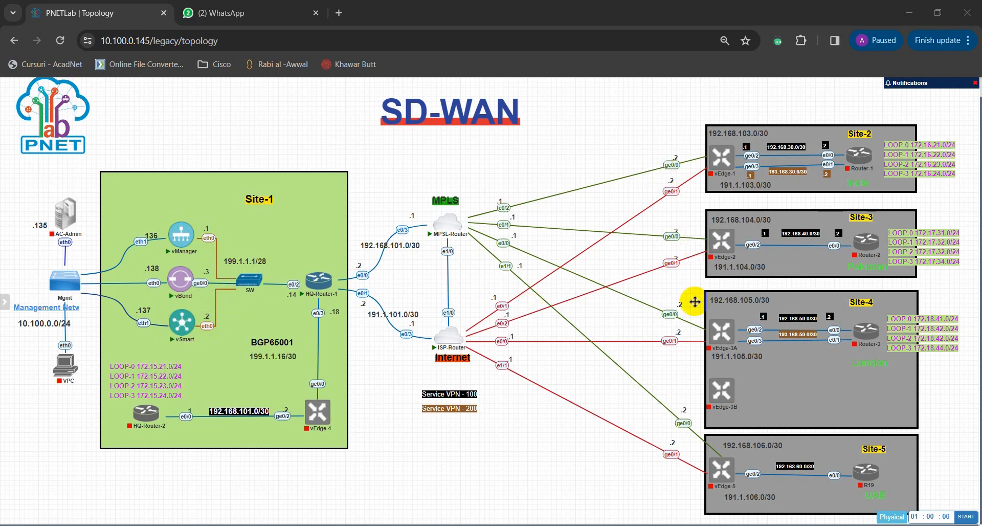
{"action": "mouse_move", "coordinate": [306, 293]}
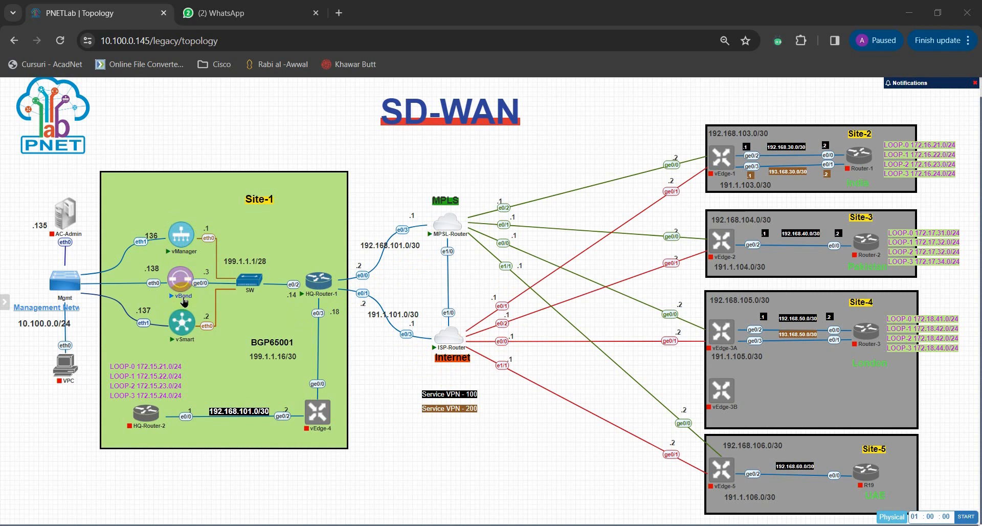
{"action": "mouse_move", "coordinate": [189, 335]}
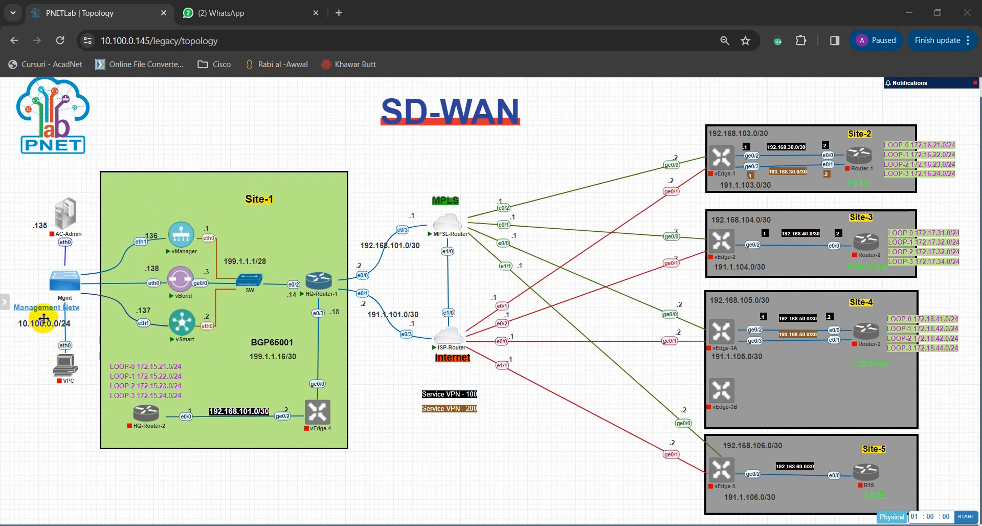
{"action": "mouse_move", "coordinate": [61, 361]}
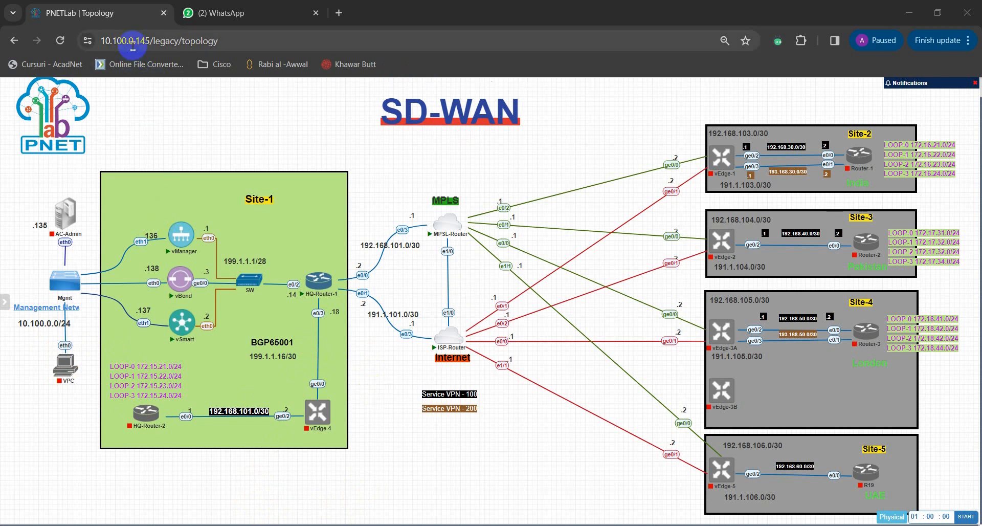
{"action": "left_click_drag", "start_coordinate": [105, 41], "coordinate": [155, 41]}
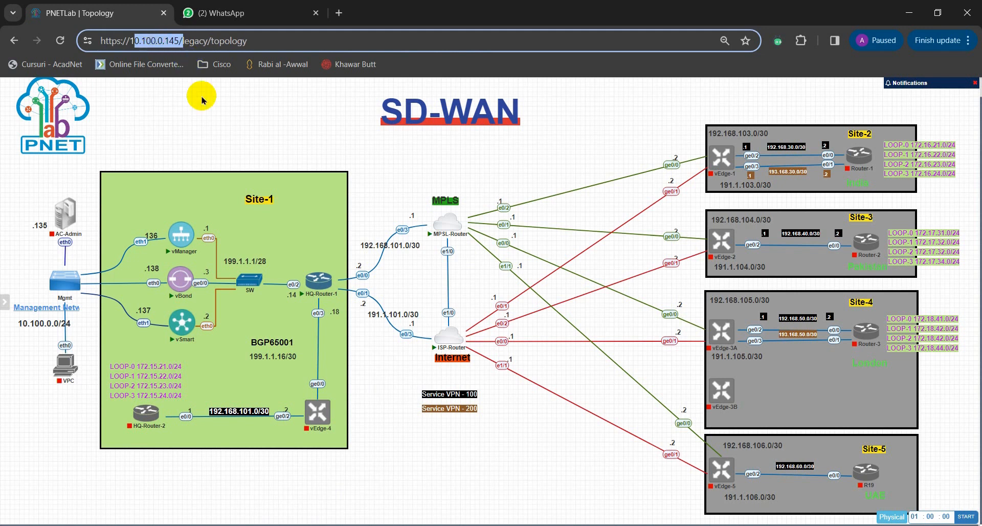
{"action": "left_click", "coordinate": [197, 42]}
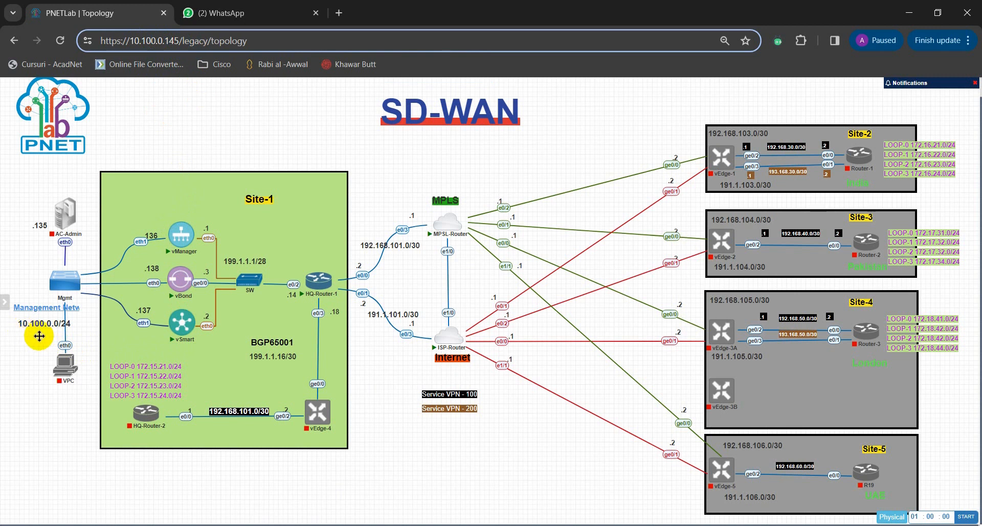
{"action": "left_click", "coordinate": [20, 183]}
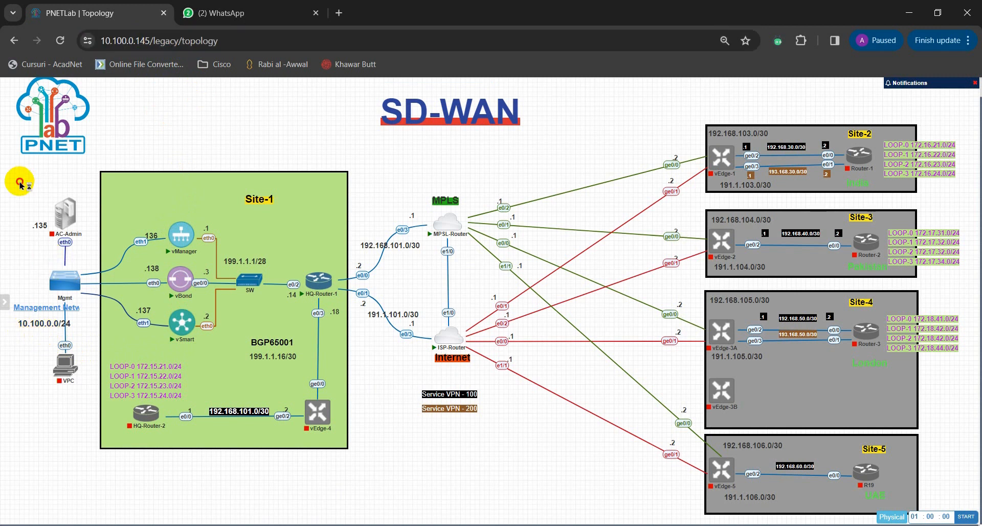
{"action": "left_click", "coordinate": [26, 225]}
{"action": "left_click_drag", "start_coordinate": [20, 177], "coordinate": [92, 254]}
{"action": "left_click", "coordinate": [132, 155]}
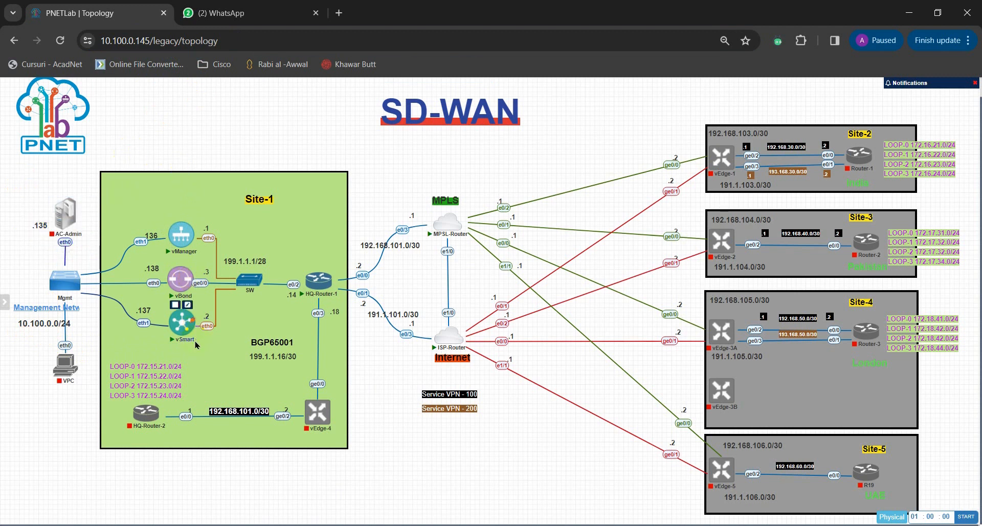
{"action": "mouse_move", "coordinate": [177, 333]}
Step: Switch back to SuperPuTTY and bring up the vBond console
{"action": "left_click", "coordinate": [510, 524]}
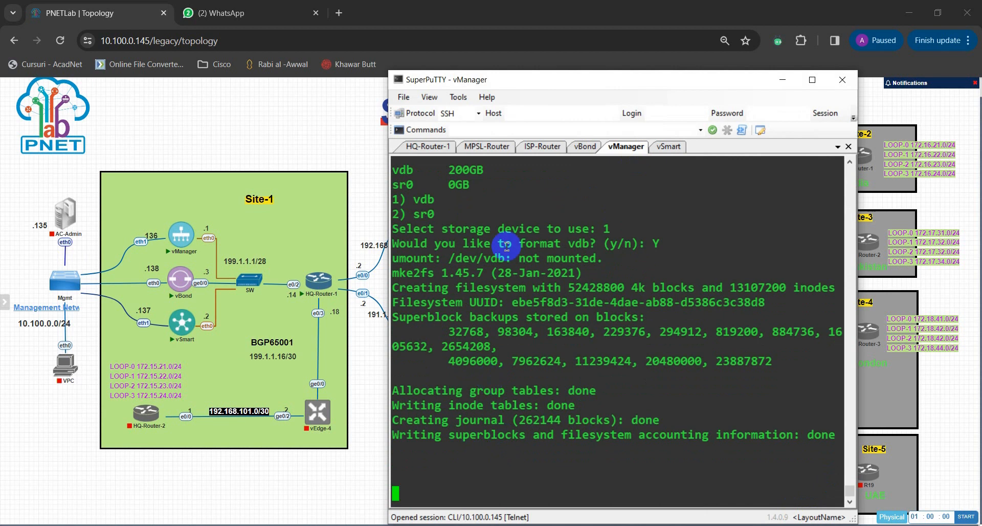
{"action": "left_click", "coordinate": [586, 150]}
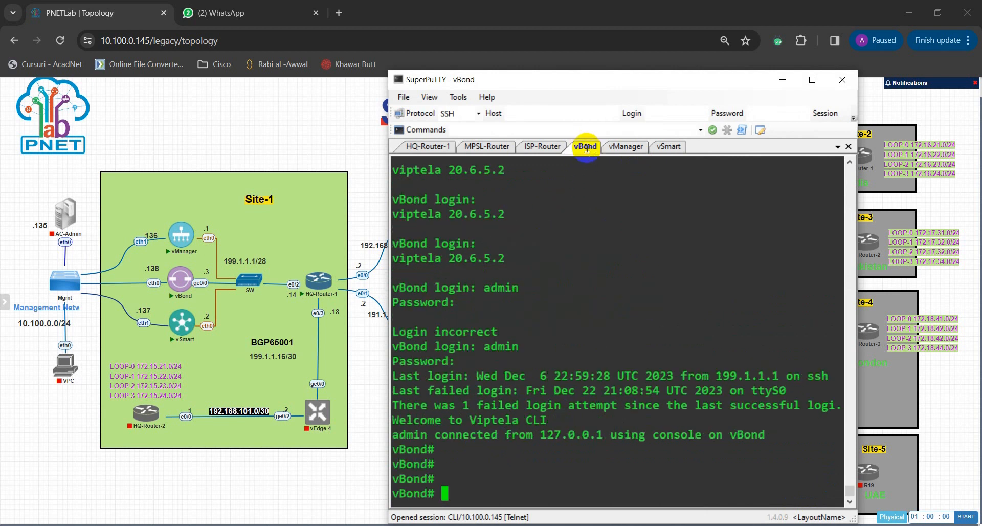